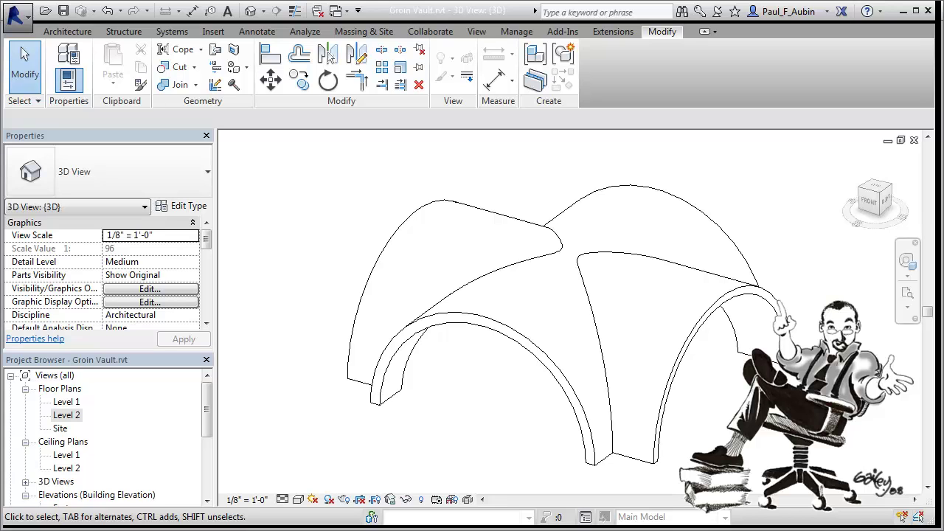
Create Project2 as a new project from the Architectural Template
mouse_move(727, 467)
shift+middle_down()
mouse_move(701, 373)
mouse_move(706, 307)
mouse_move(892, 267)
mouse_move(716, 270)
mouse_move(573, 321)
mouse_move(544, 367)
mouse_move(543, 428)
mouse_move(750, 444)
mouse_move(729, 453)
shift+middle_up()
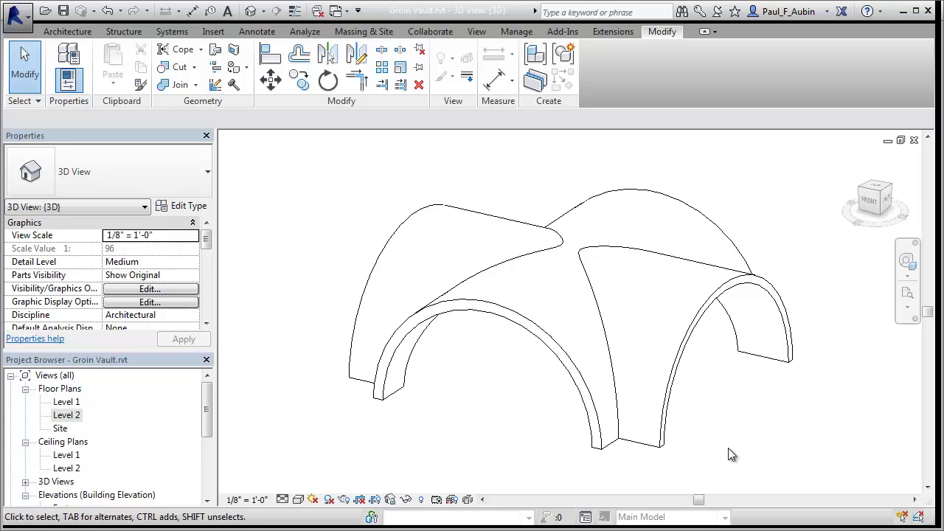
click(16, 15)
mouse_move(40, 81)
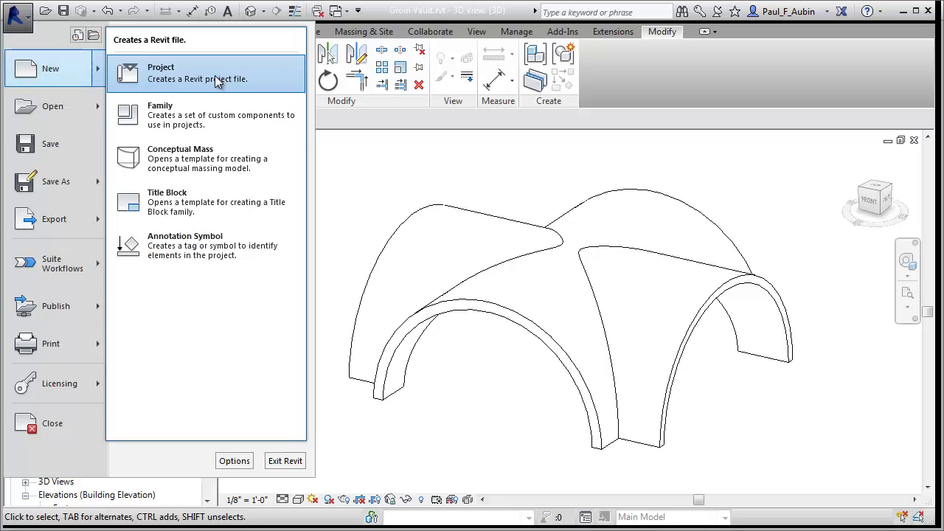
click(217, 81)
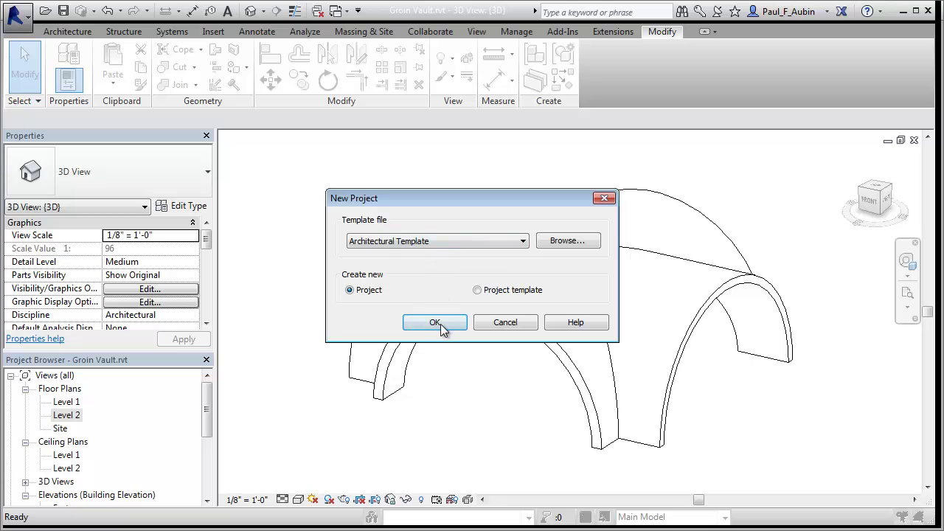
click(435, 322)
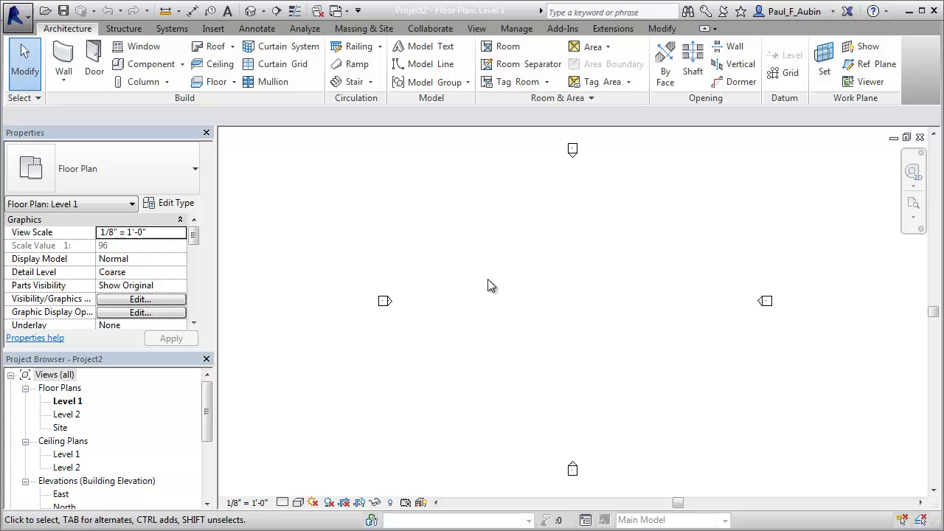
Draw one vertical grid and one horizontal grid crossing it in the Level 1 plan
click(783, 72)
click(472, 365)
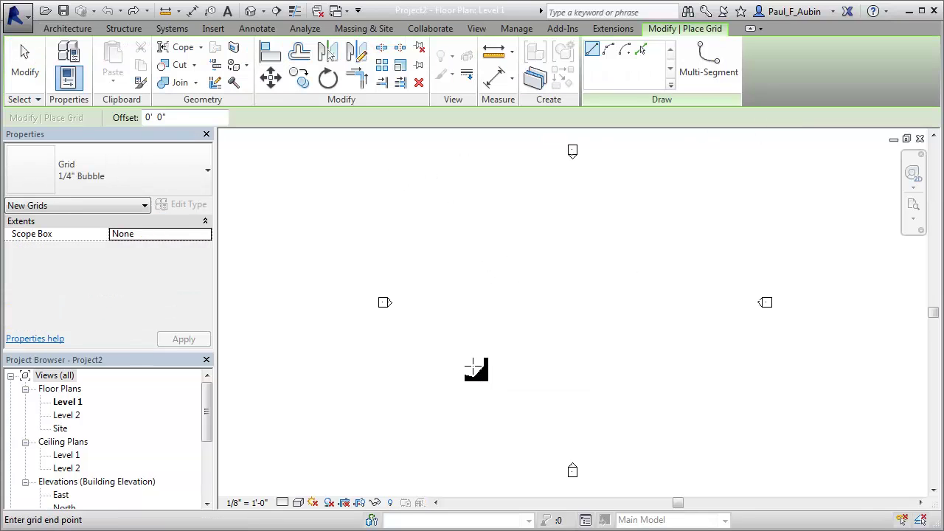
click(473, 250)
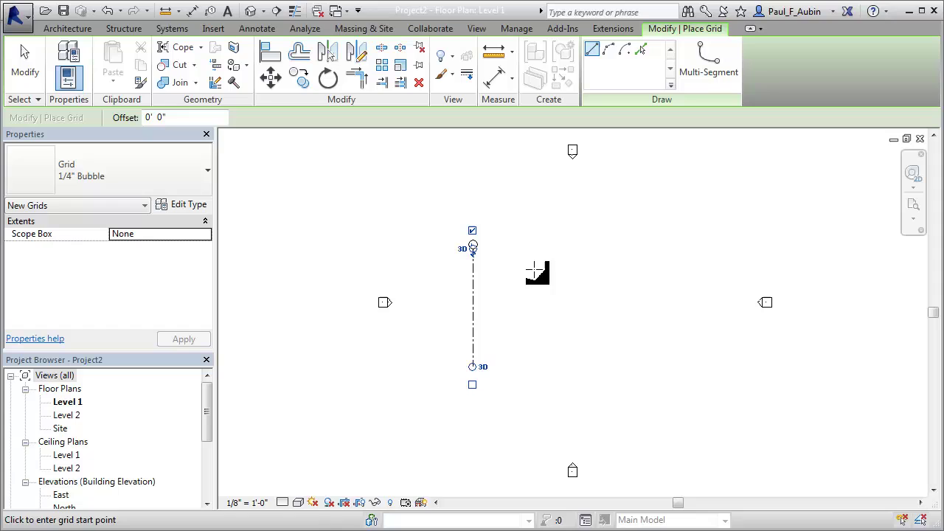
click(451, 342)
click(606, 341)
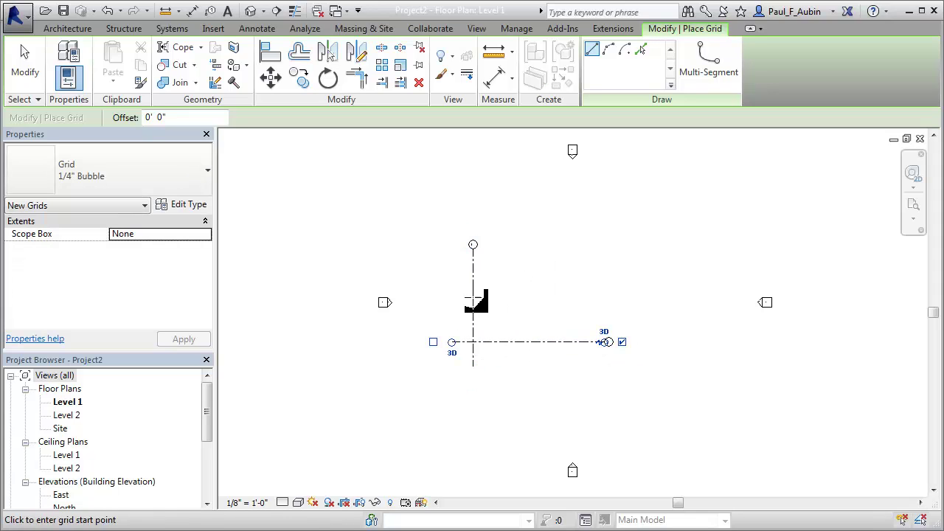
click(25, 63)
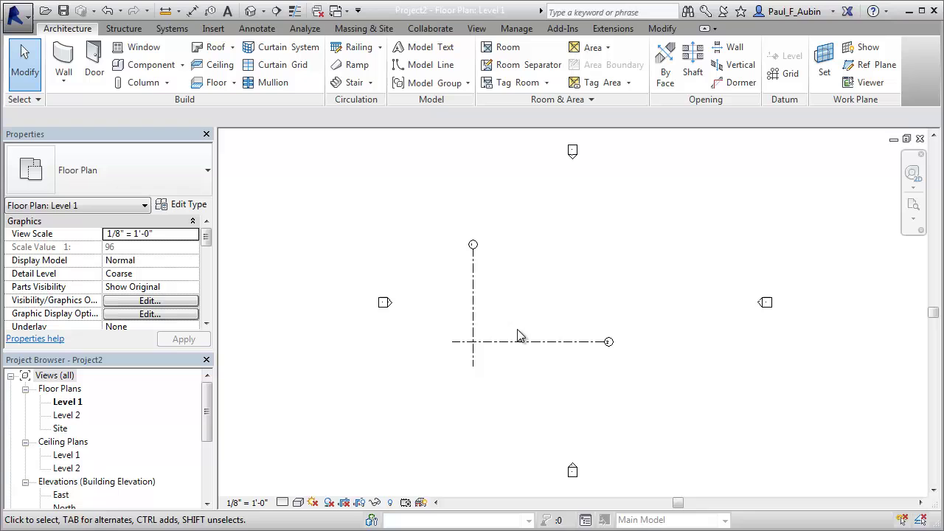
Copy the vertical grid 12'-0" to the right
click(473, 306)
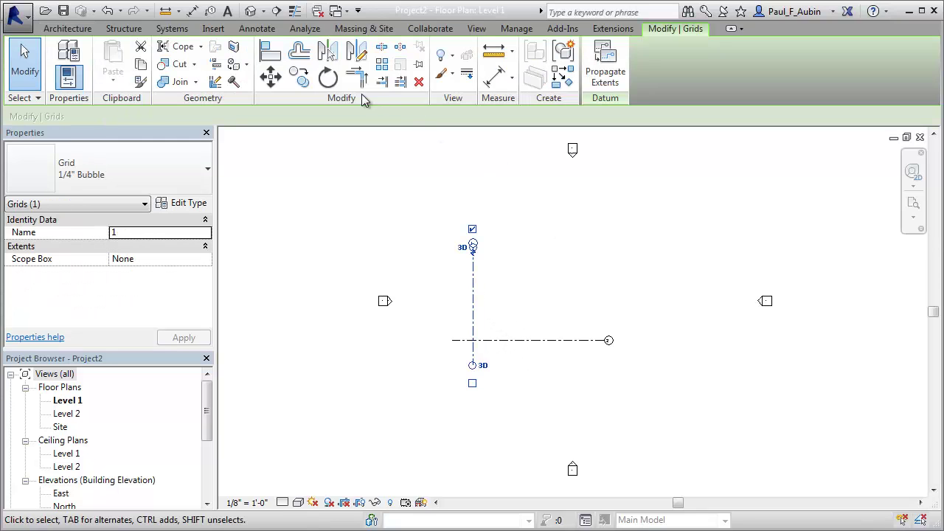
click(299, 76)
click(495, 273)
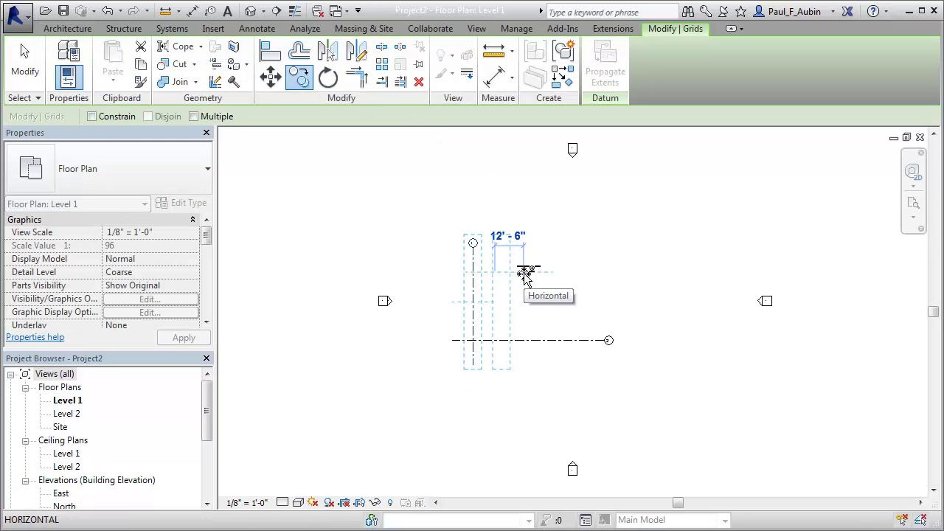
click(518, 270)
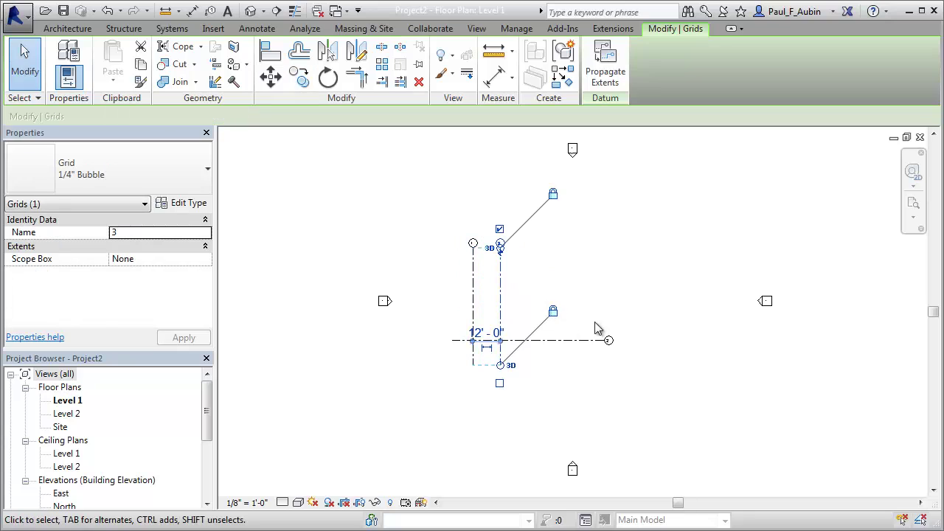
click(619, 296)
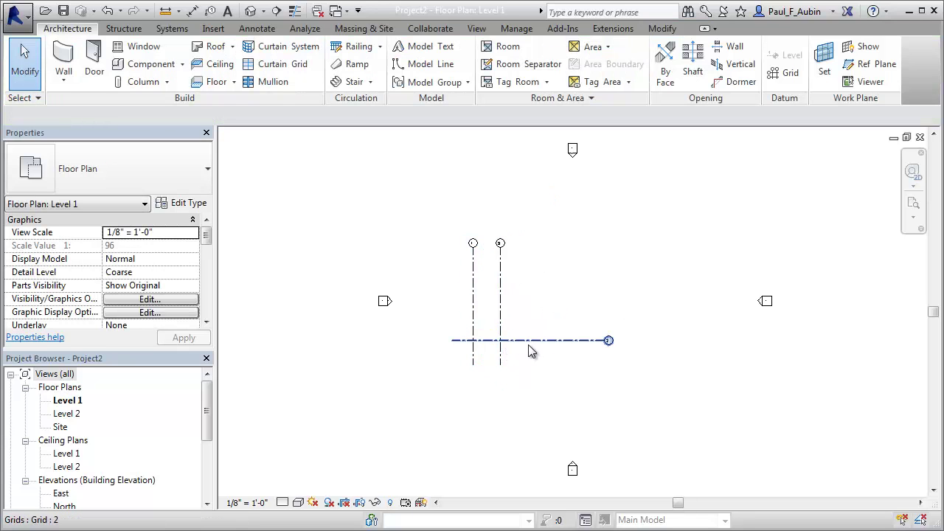
Rename the horizontal grid's bubble to A
scroll(529, 351, up, 4)
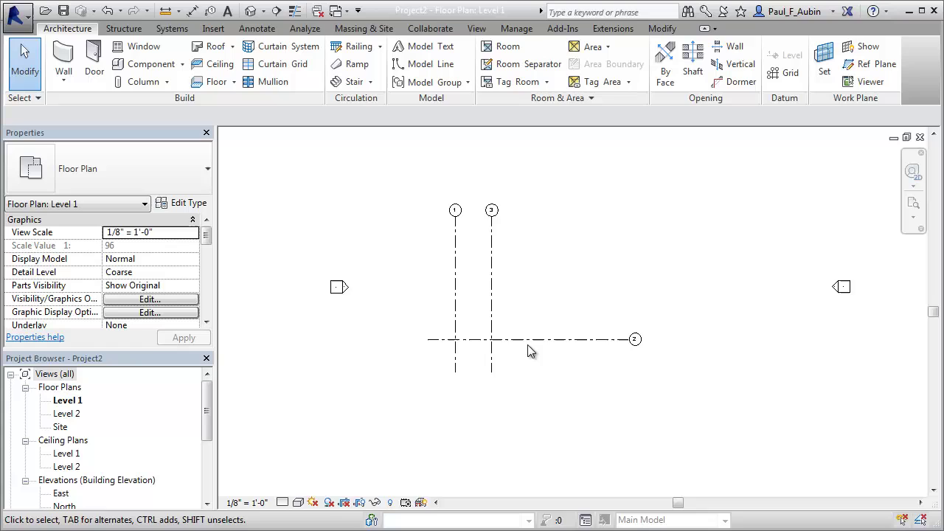
middle_drag(529, 310, 555, 370)
click(706, 404)
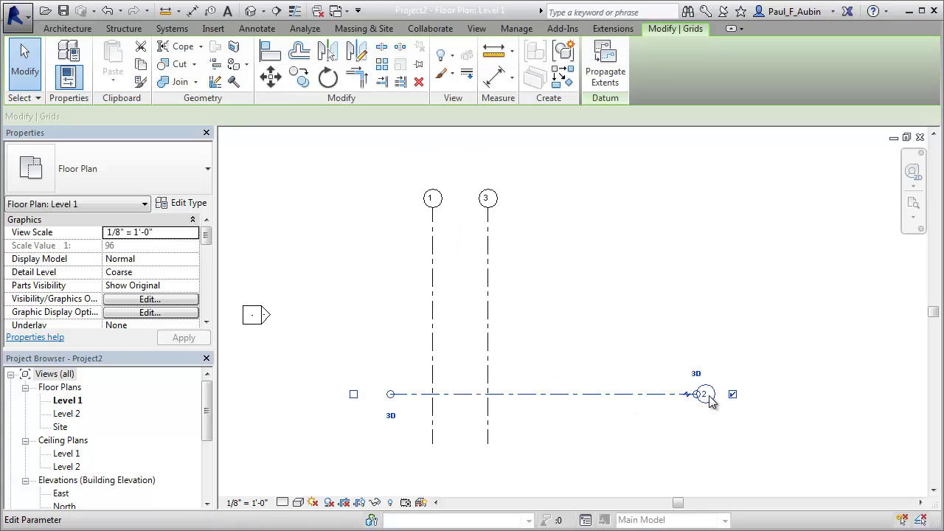
click(707, 396)
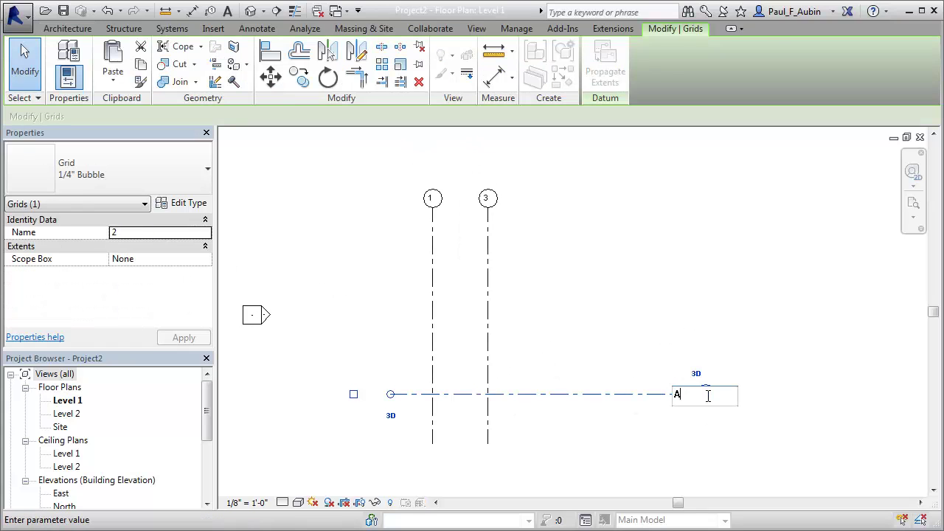
key(Return)
click(693, 430)
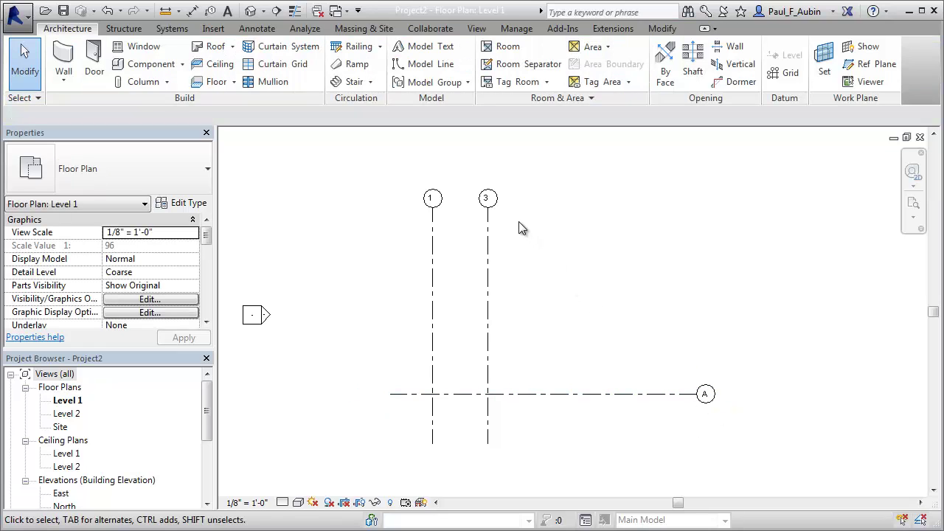
Rename the copied vertical grid from 3 to 2
click(488, 199)
click(488, 198)
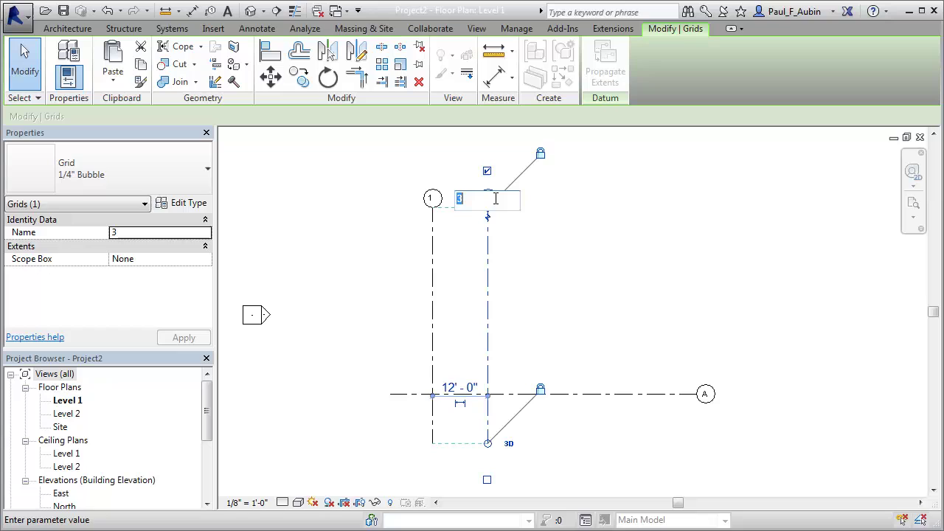
text(2)
key(Return)
click(521, 300)
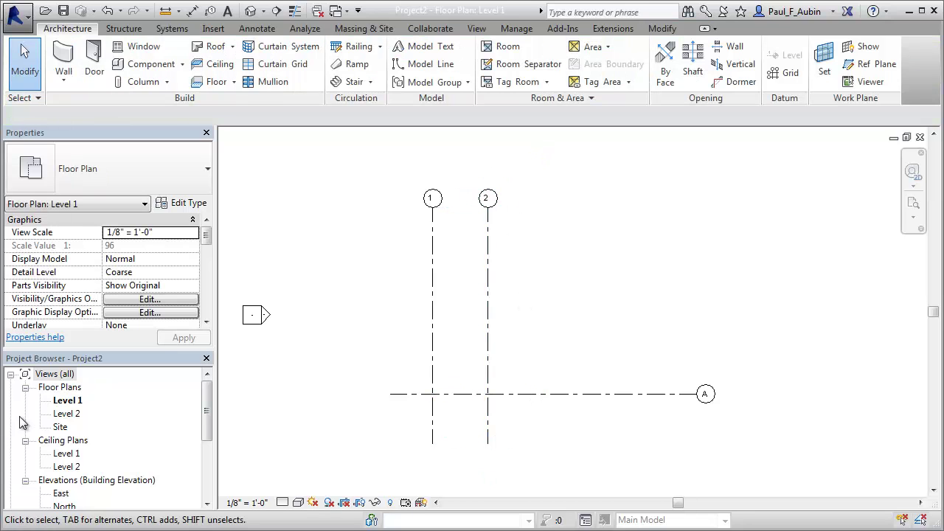
In the South elevation, start a Roof by Extrusion on work plane Grid : A at Level 2
click(206, 503)
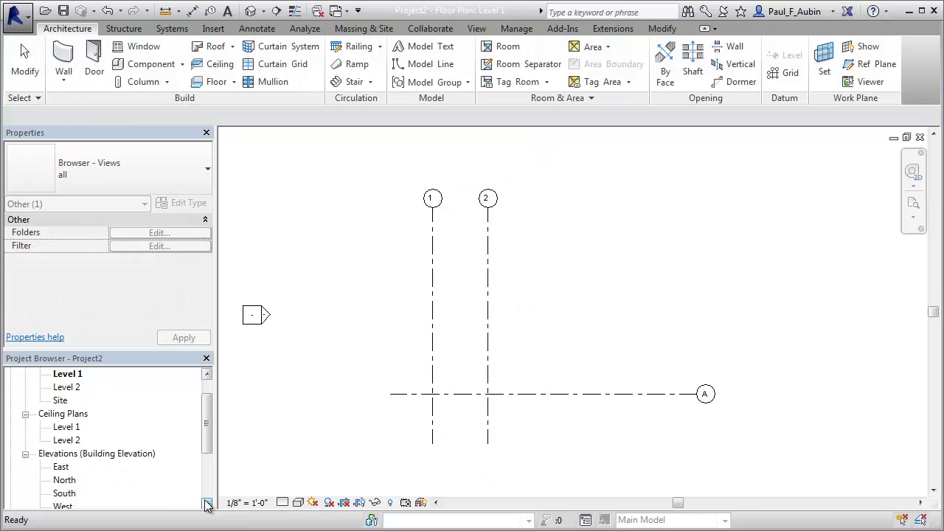
click(205, 504)
double_click(74, 467)
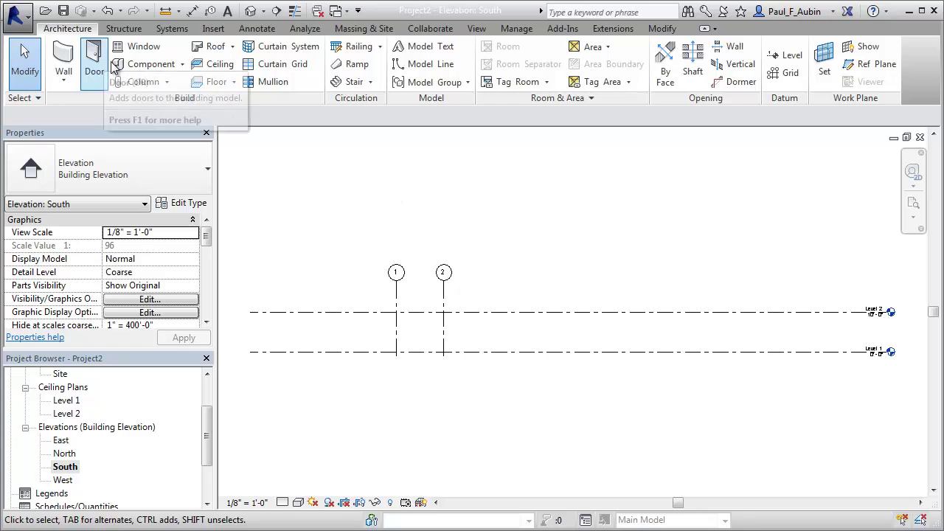
click(232, 46)
click(239, 107)
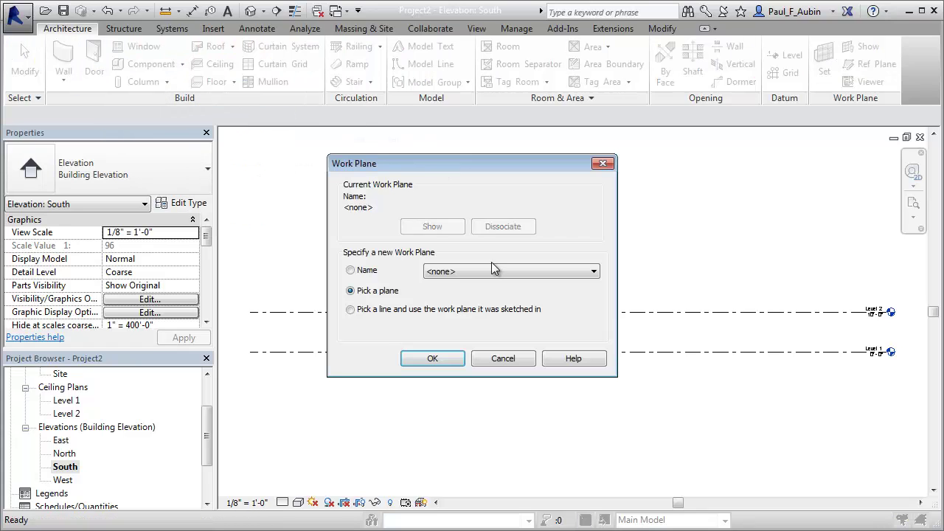
click(488, 271)
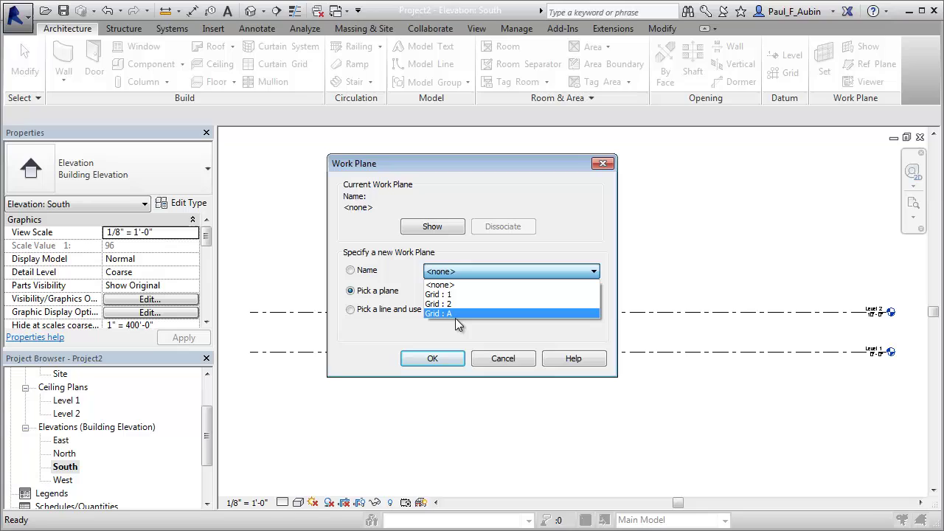
click(452, 316)
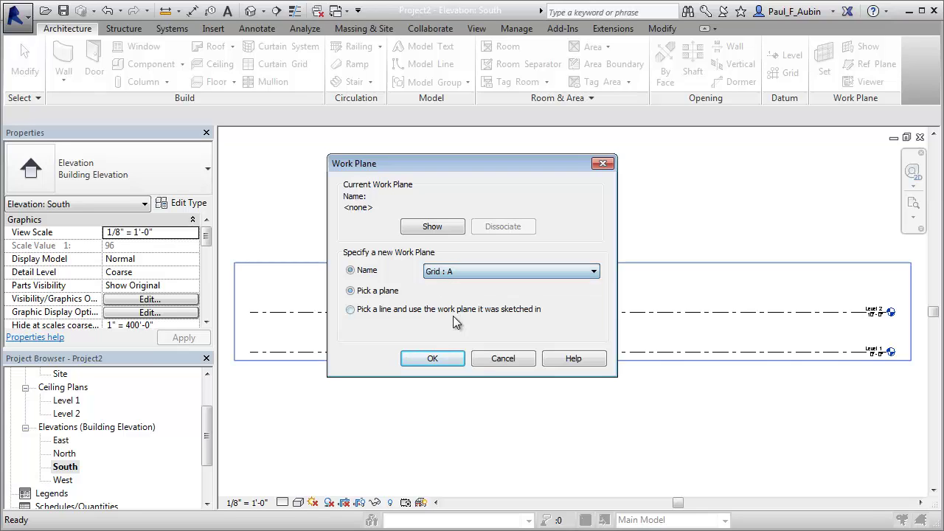
click(446, 360)
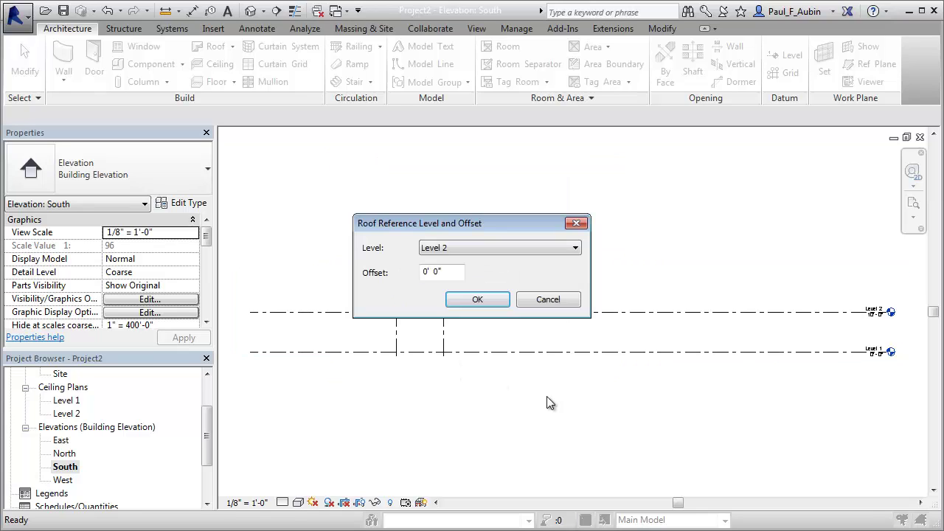
click(477, 299)
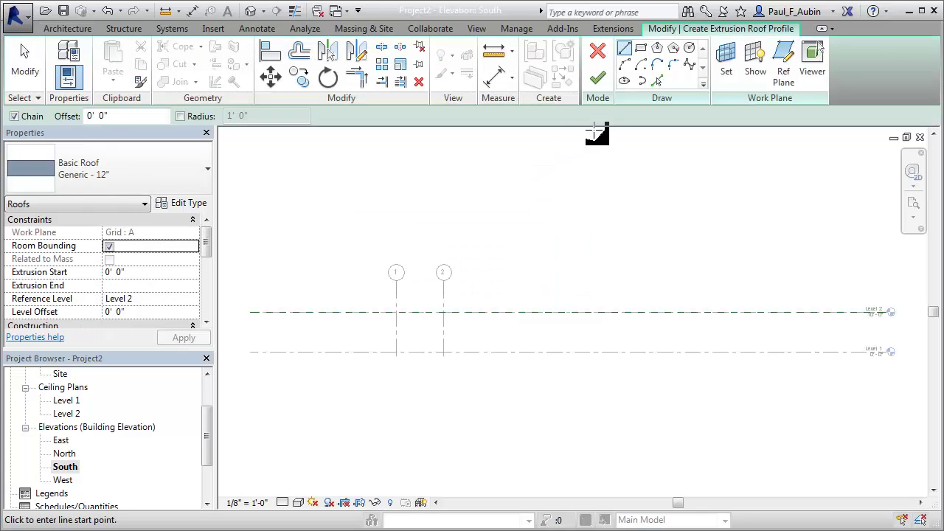
Sketch a 180° centre-ends arc centred on grid 2 at Level 2, from grid 1, and finish the roof
click(643, 65)
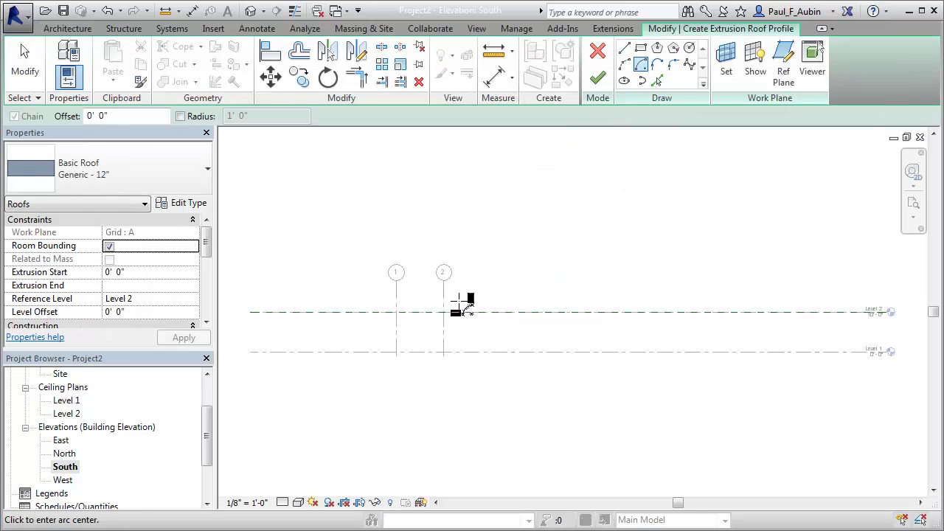
click(443, 312)
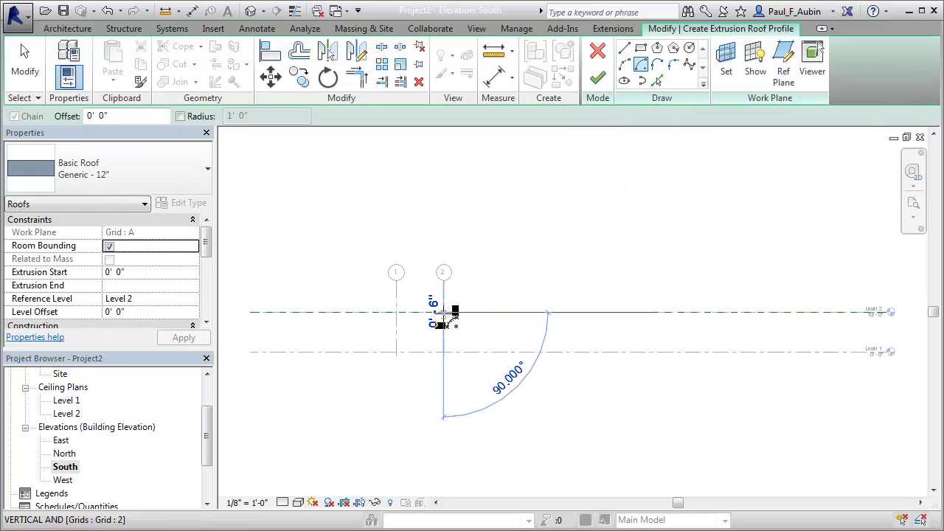
click(397, 312)
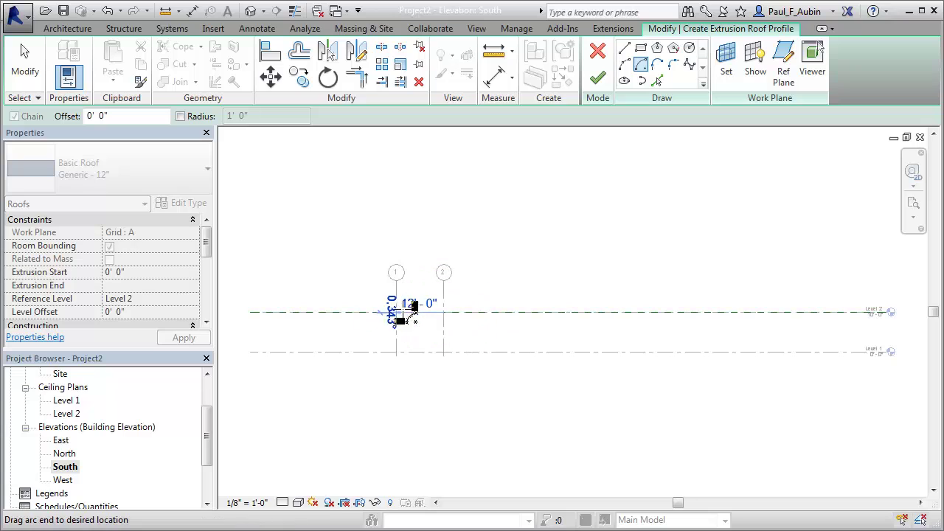
click(490, 311)
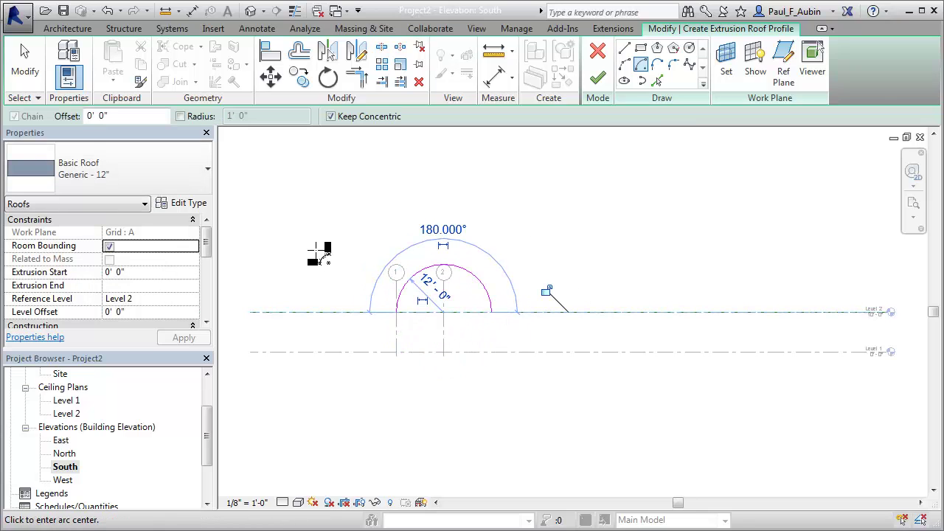
click(598, 76)
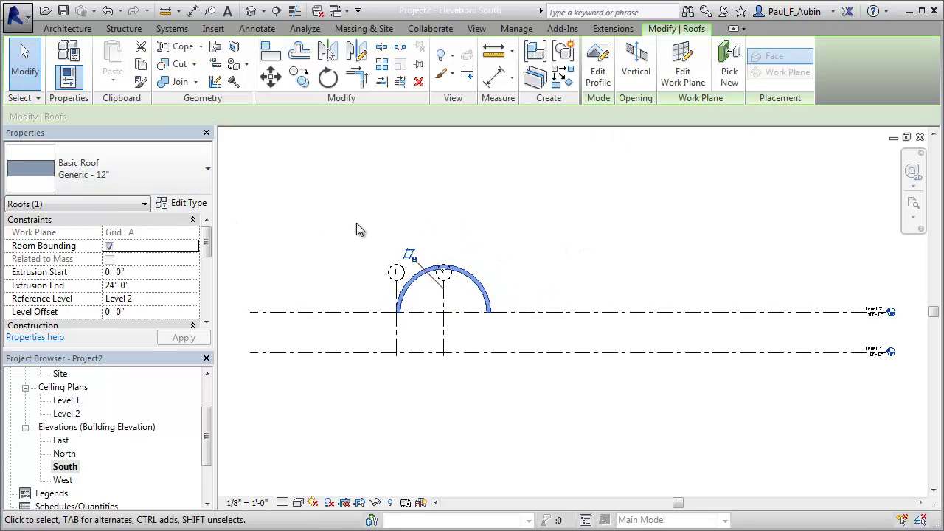
In 3D, change the barrel roof's length from 24' to 30', then open the West elevation
click(252, 10)
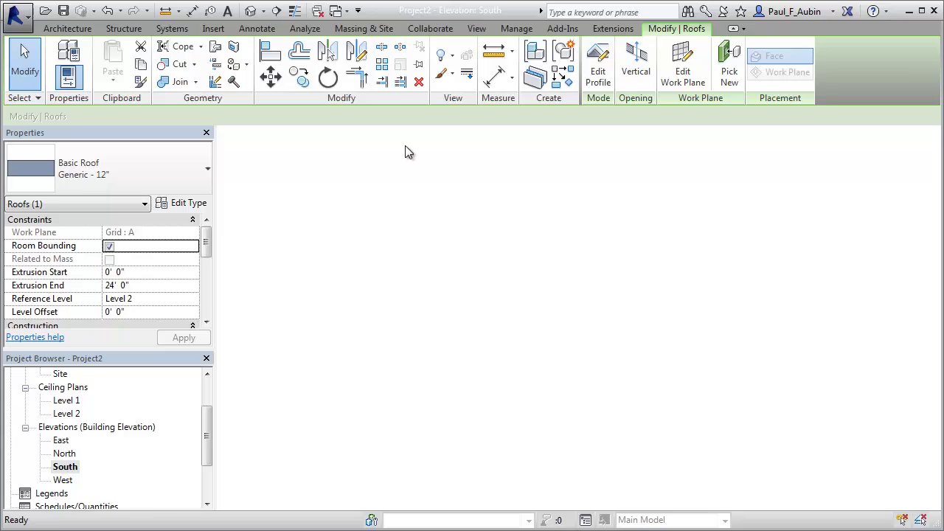
click(512, 340)
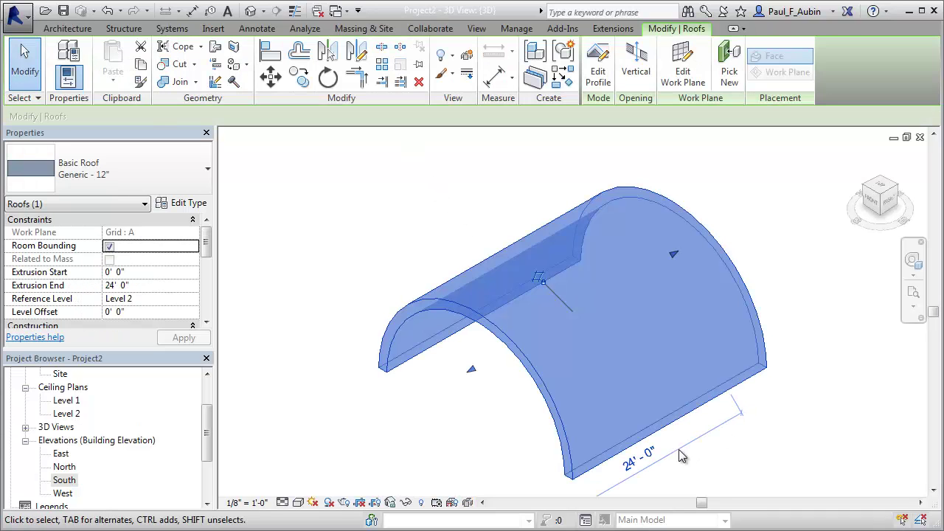
click(625, 454)
text(30)
key(Return)
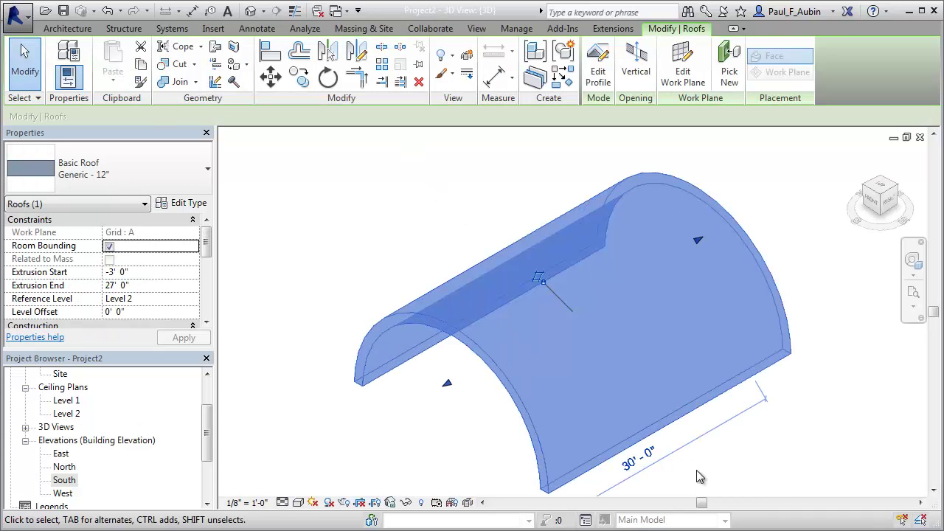
click(792, 450)
scroll(754, 388, down, 1)
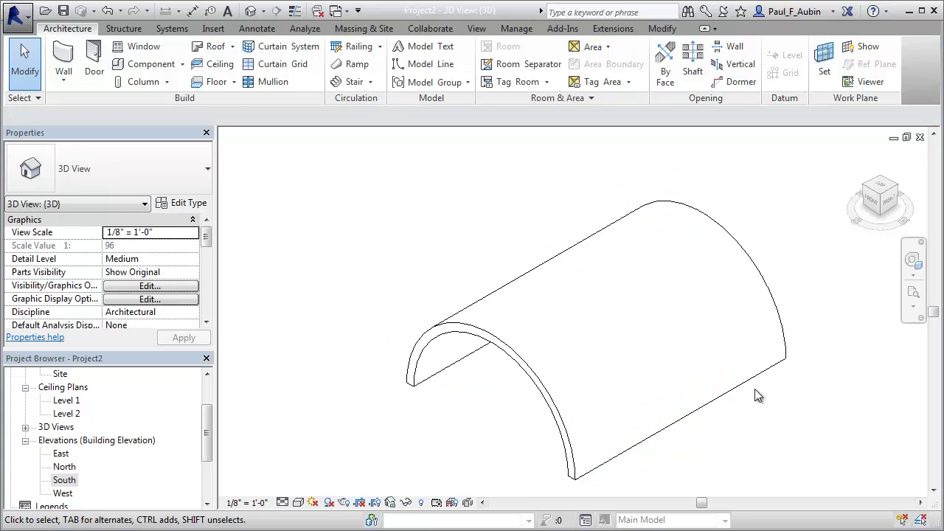
middle_drag(754, 388, 691, 376)
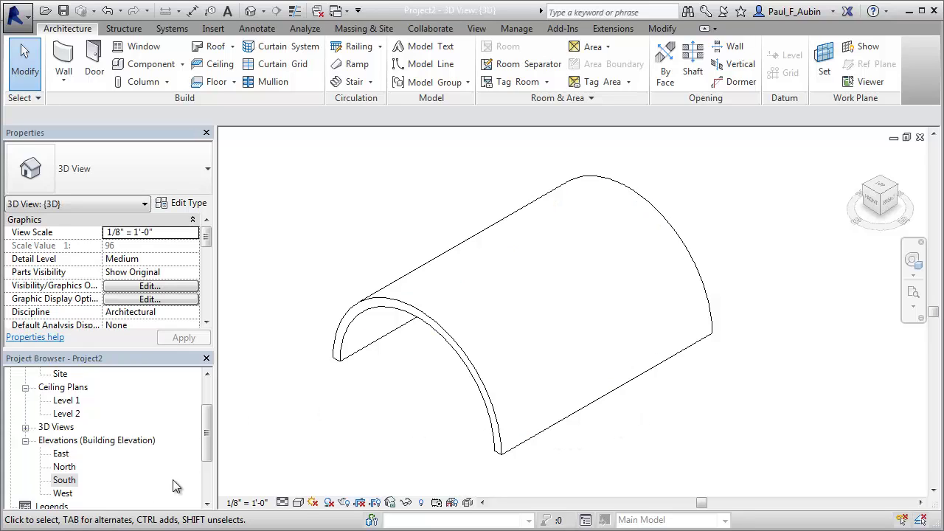
double_click(63, 493)
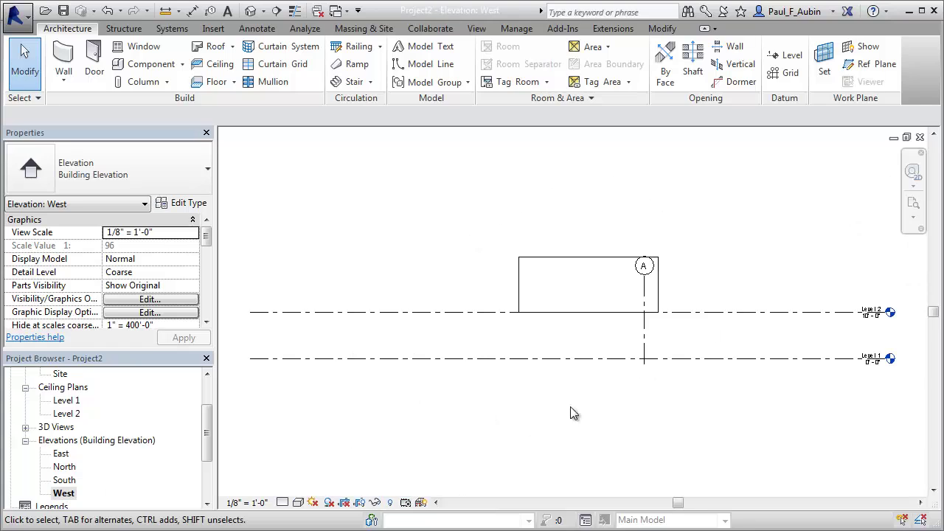
Start a Roof by Extrusion on work plane Grid : 1, accepting Level 2 with no offset
click(213, 46)
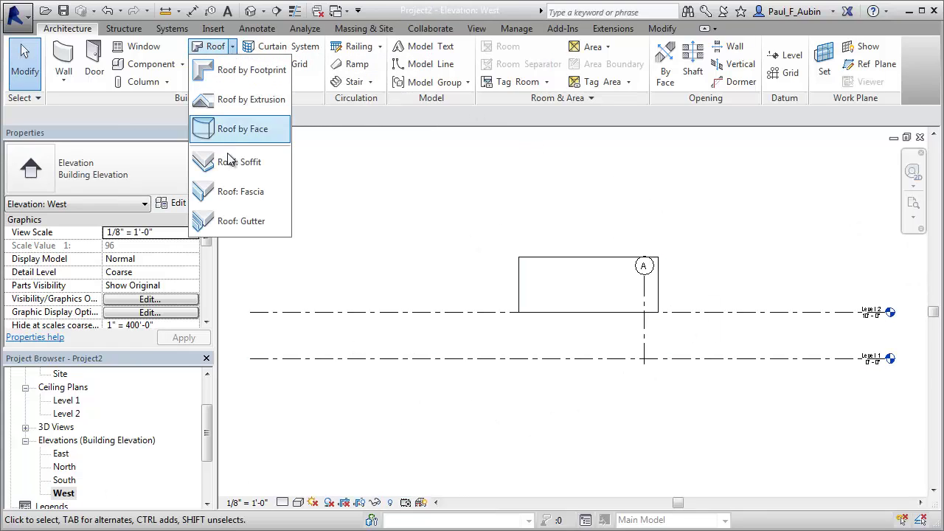
click(234, 100)
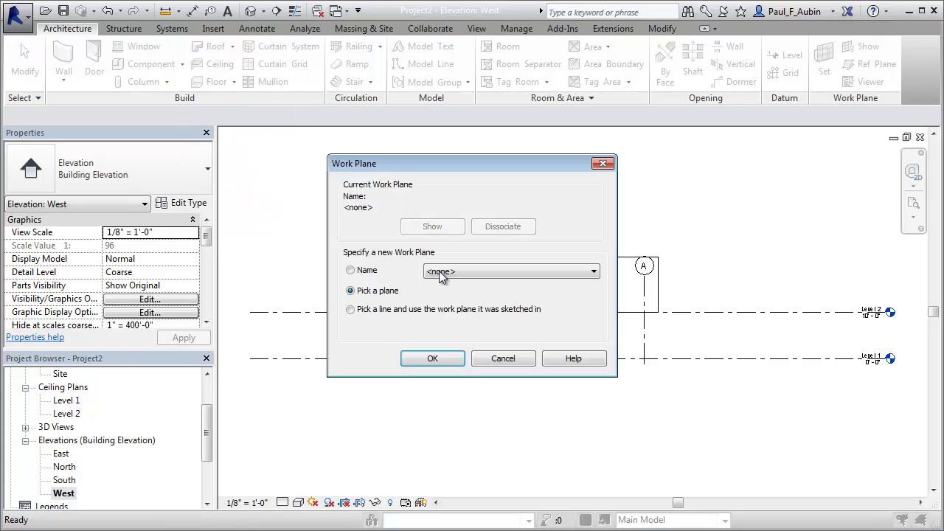
click(443, 273)
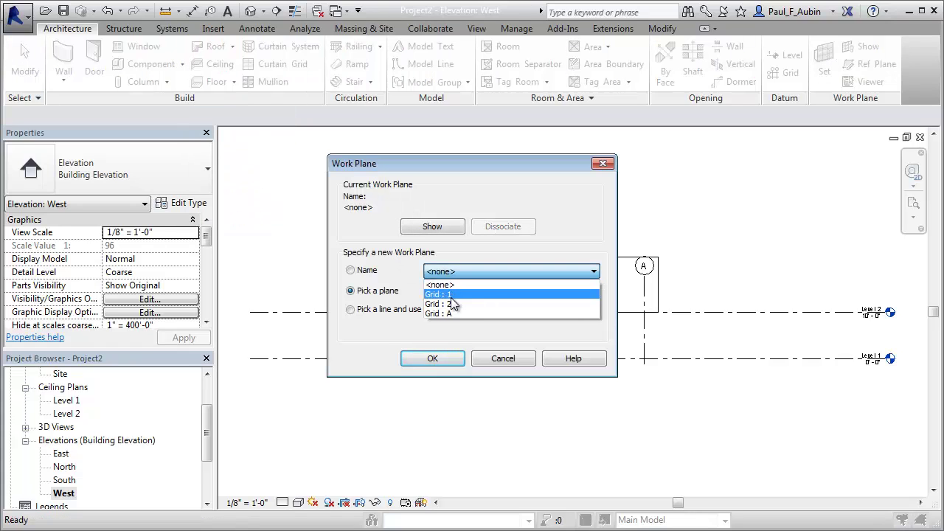
click(446, 295)
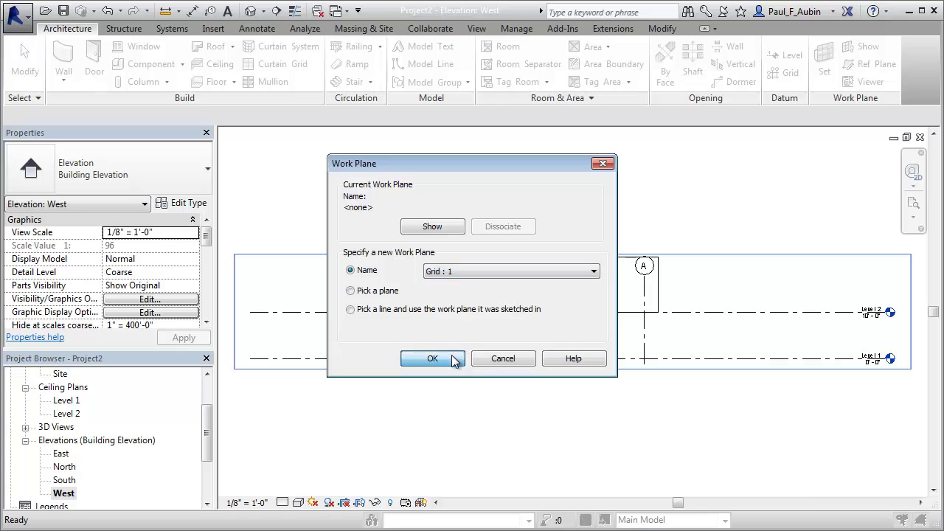
click(433, 359)
click(480, 302)
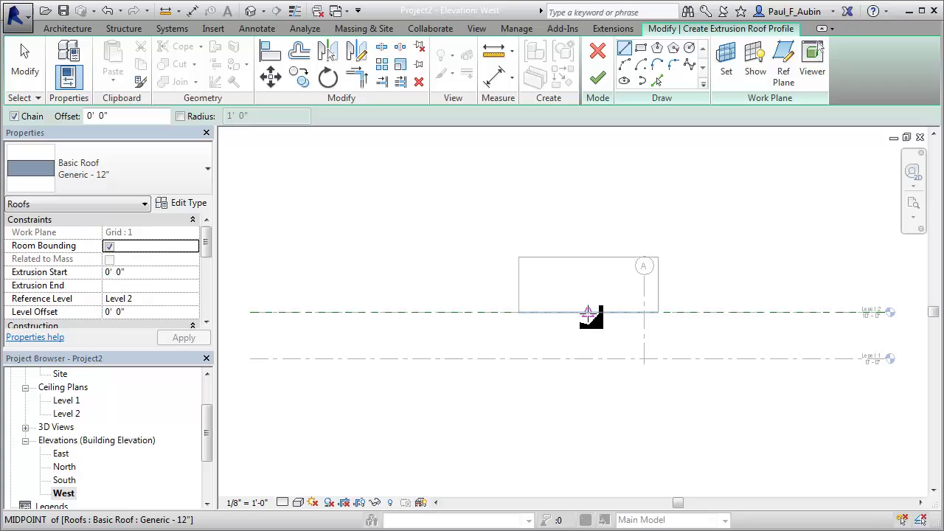
Sketch a 180° centre-ends arc centred on the Level 2 midpoint and ending at grid A
click(590, 315)
key(Escape)
key(Escape)
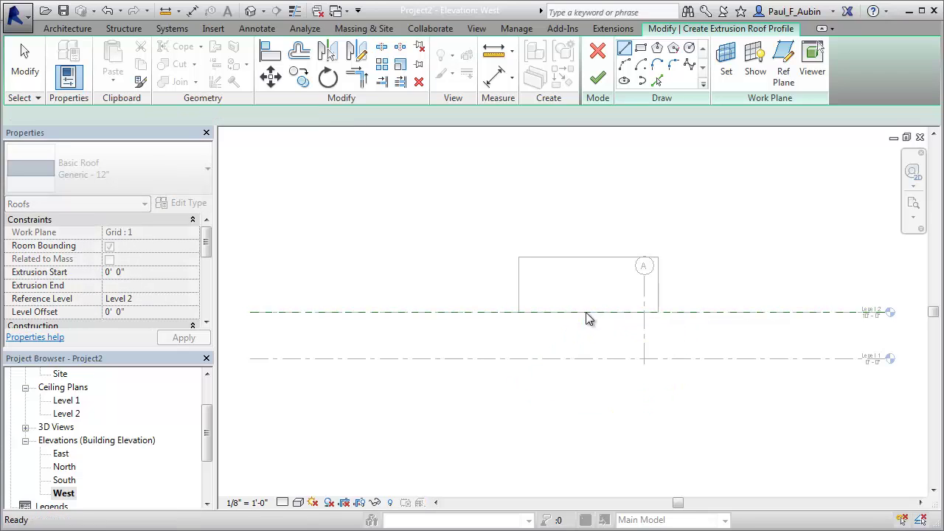
click(640, 64)
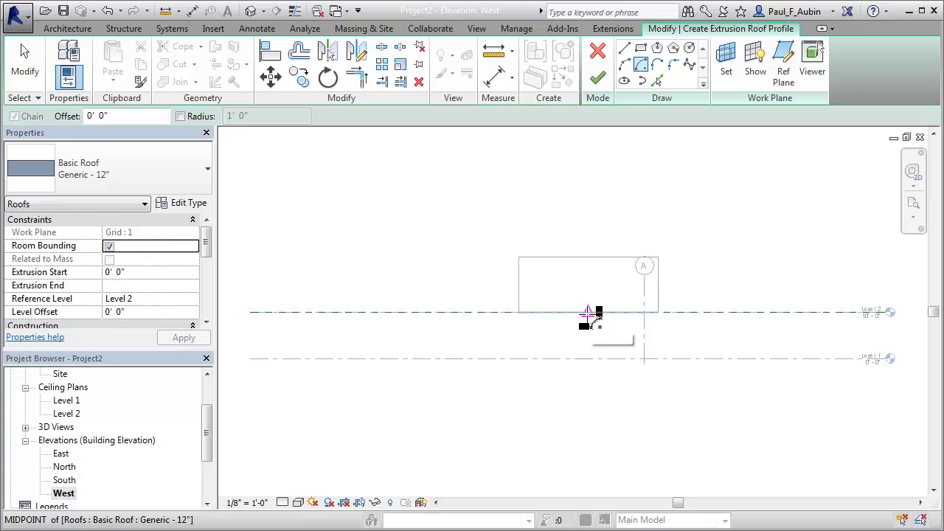
click(588, 311)
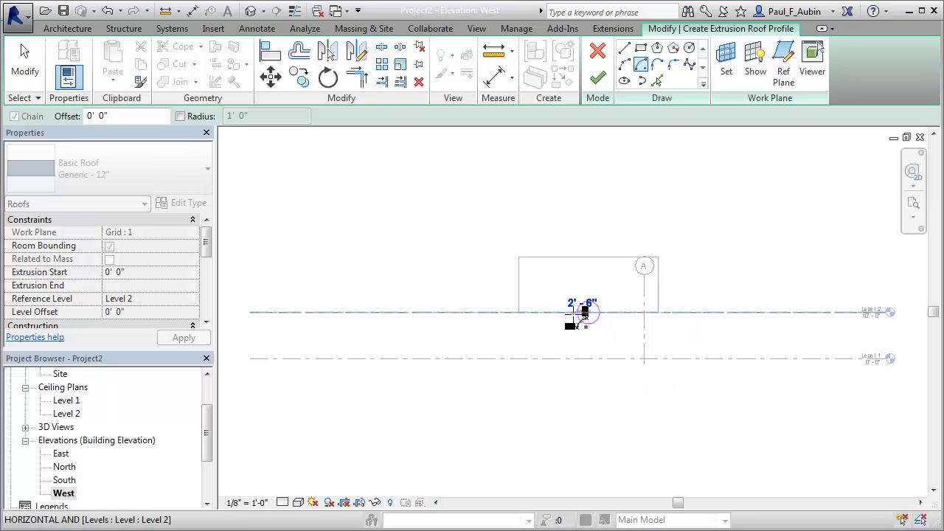
click(533, 311)
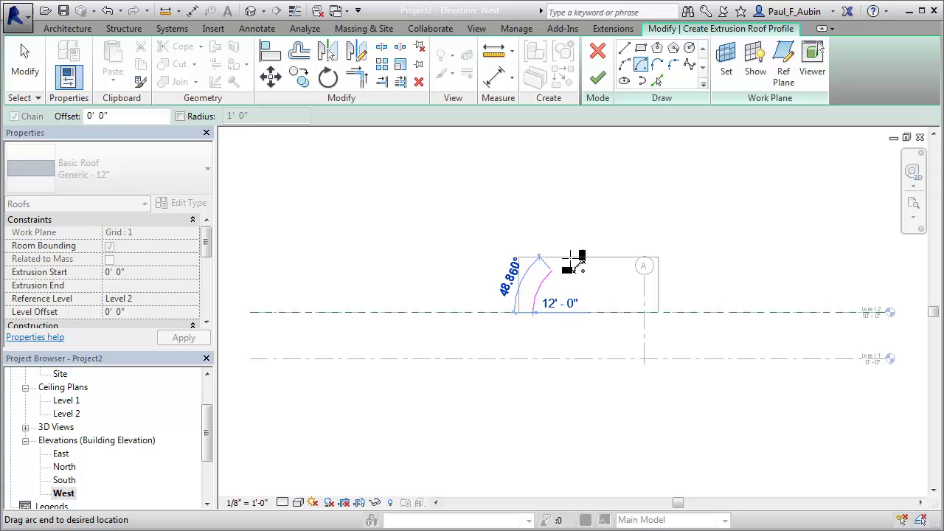
click(644, 311)
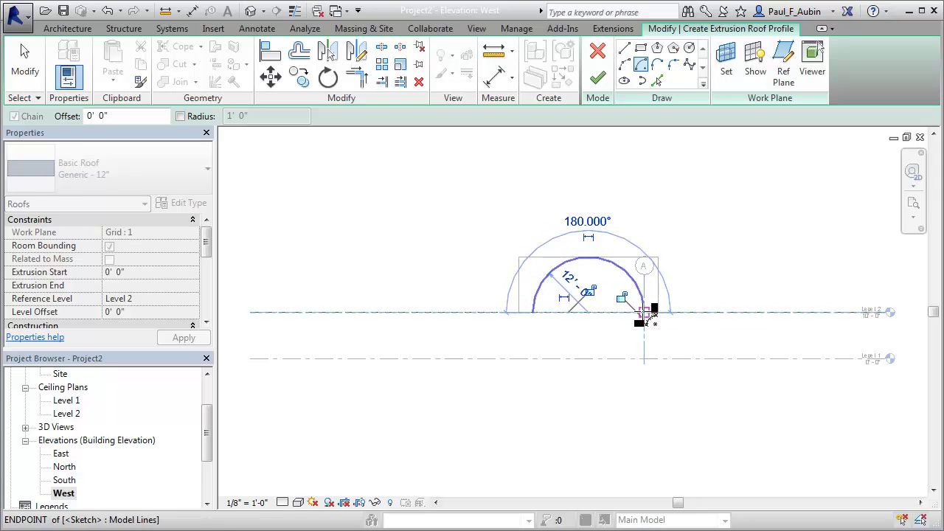
Set the arc radius to 11' 11 1/2" and finish the crossing roof
click(577, 296)
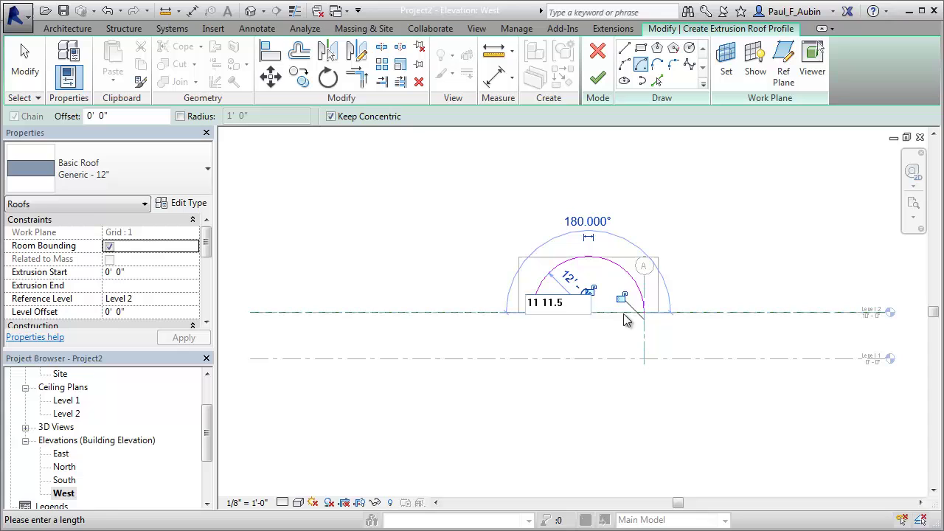
key(Return)
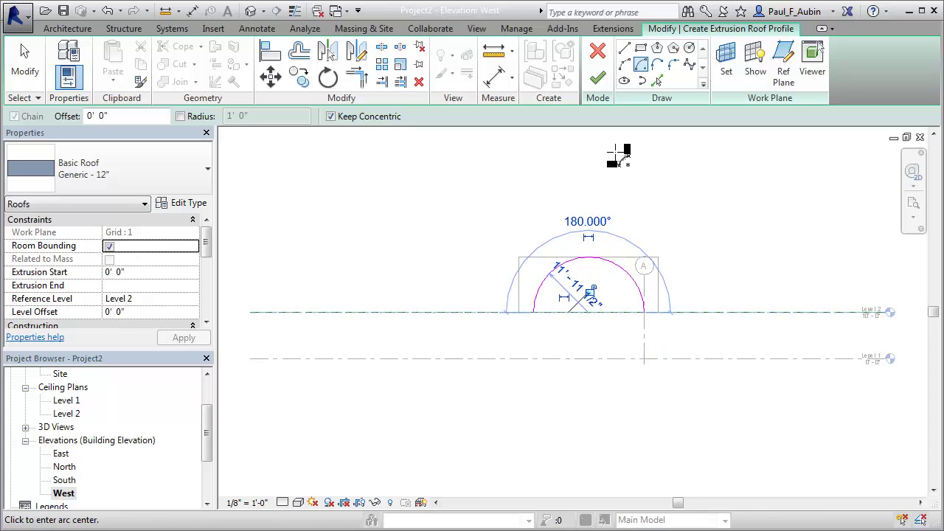
scroll(587, 255, up, 2)
scroll(588, 255, up, 4)
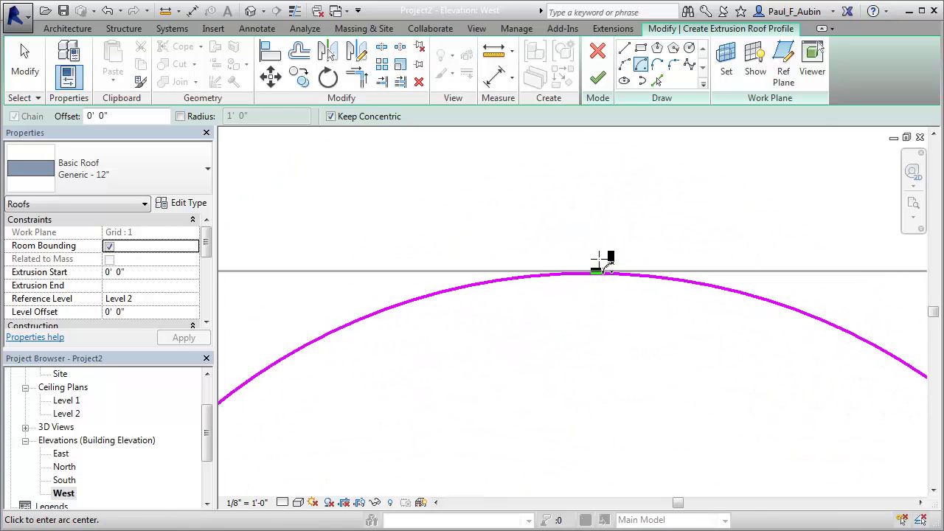
scroll(603, 231, down, 4)
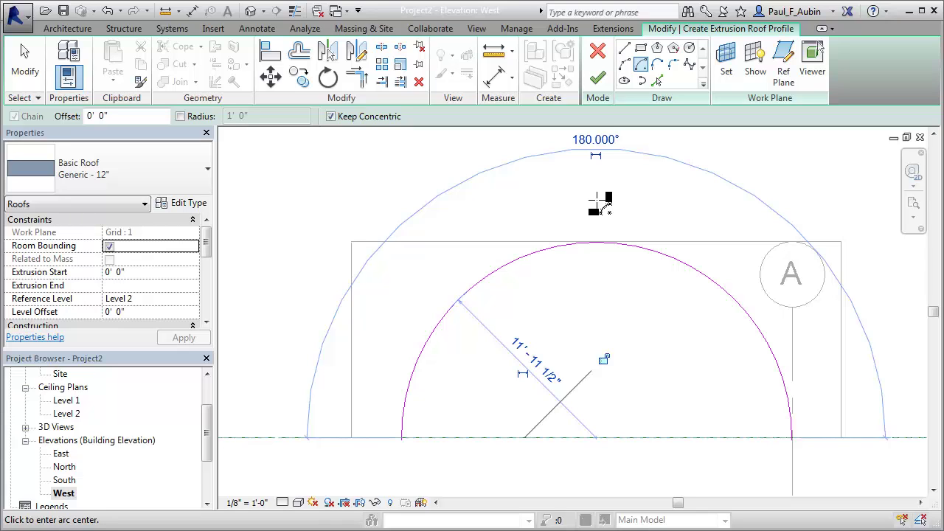
click(597, 77)
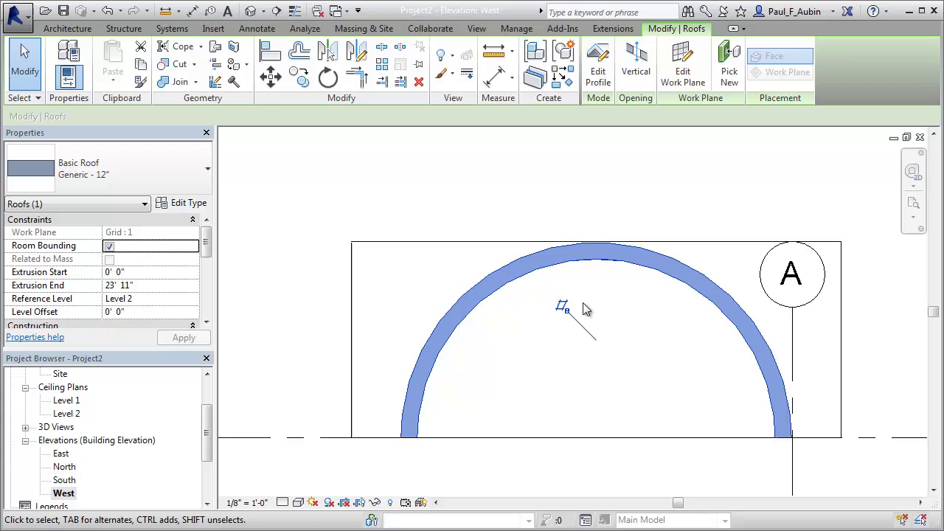
Orbit the default 3D view to inspect both barrel vaults
click(252, 11)
scroll(578, 377, down, 3)
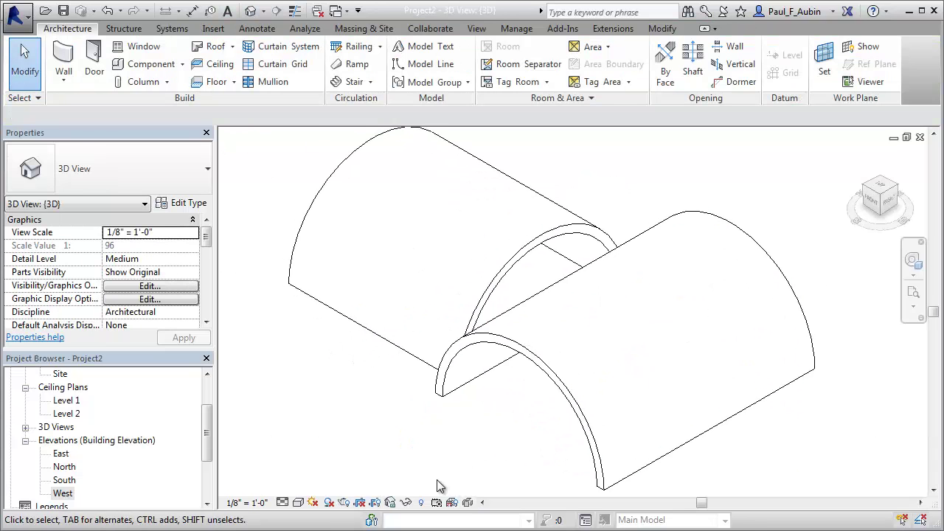
shift+middle_drag(432, 497, 501, 457)
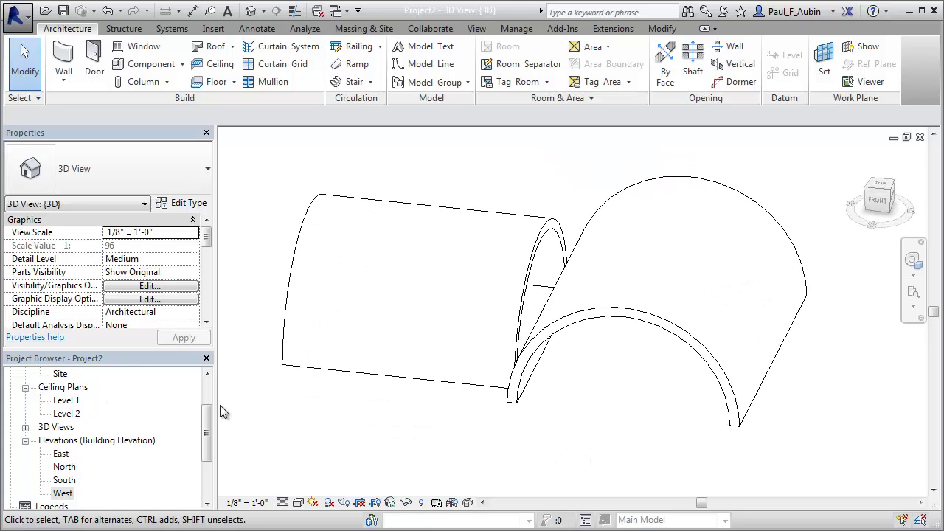
scroll(211, 389, up, 2)
In the Level 1 plan, change grid 1's spacing to grid 2 from 12'-0" to 14'-0", then return to 3D
double_click(67, 400)
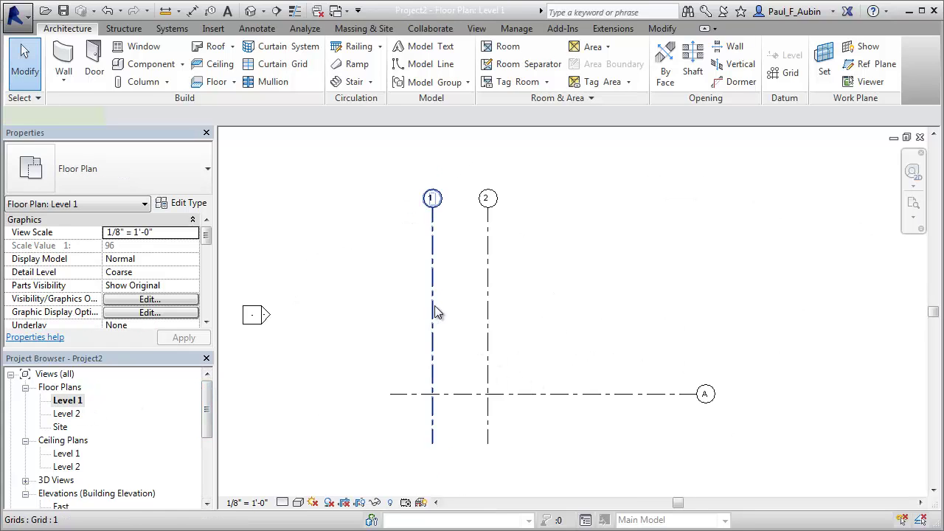
click(433, 312)
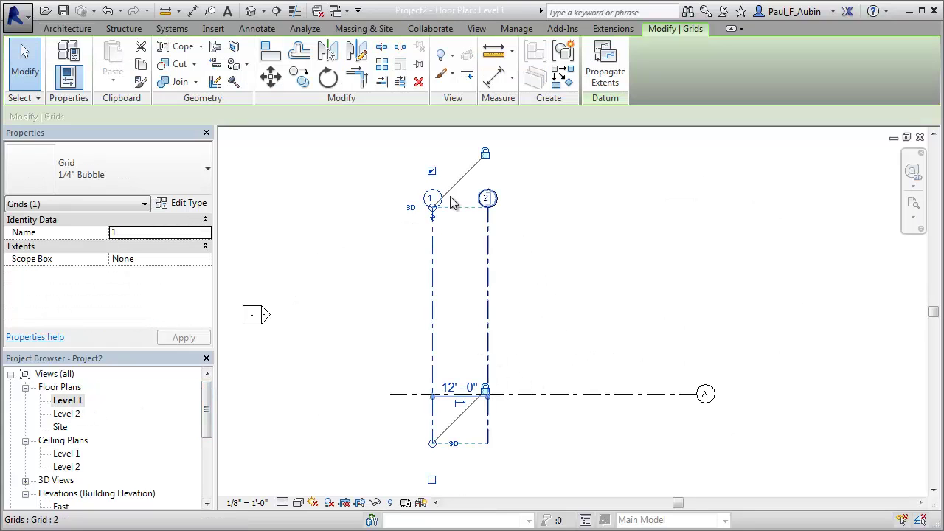
click(459, 387)
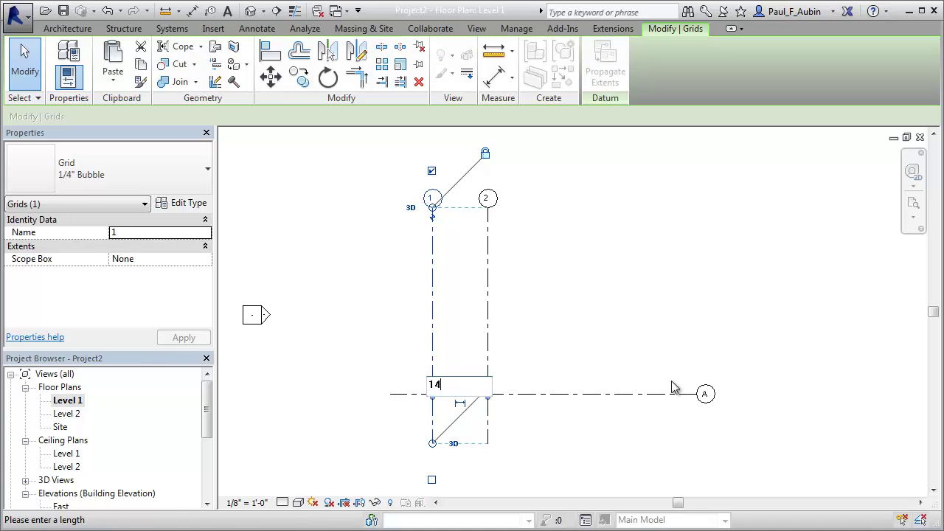
key(Return)
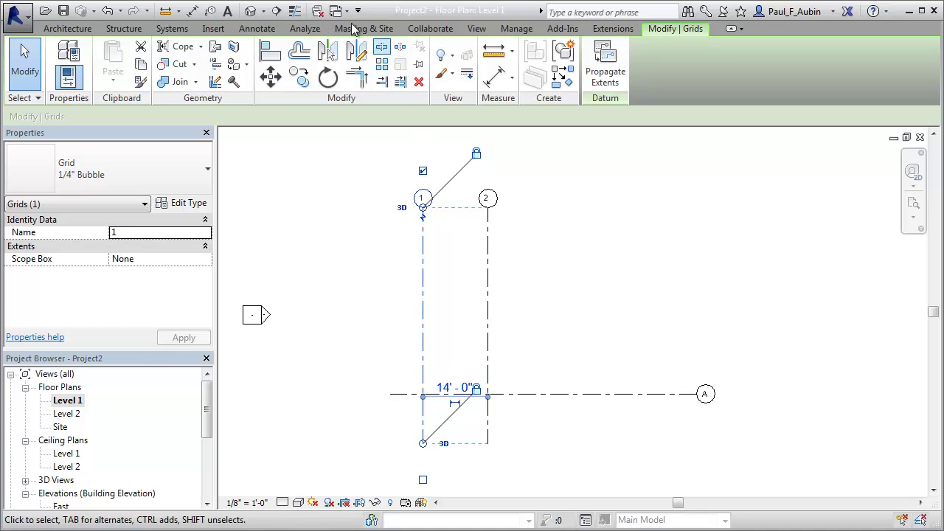
click(250, 10)
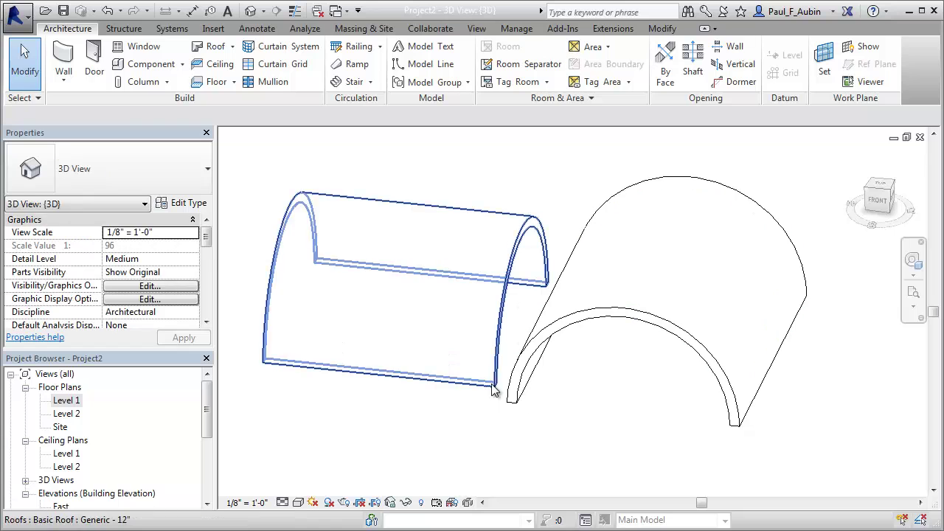
Drag the crossing roof's end handle so it extrudes only to about -1'-4", leaving a thin arch
click(504, 336)
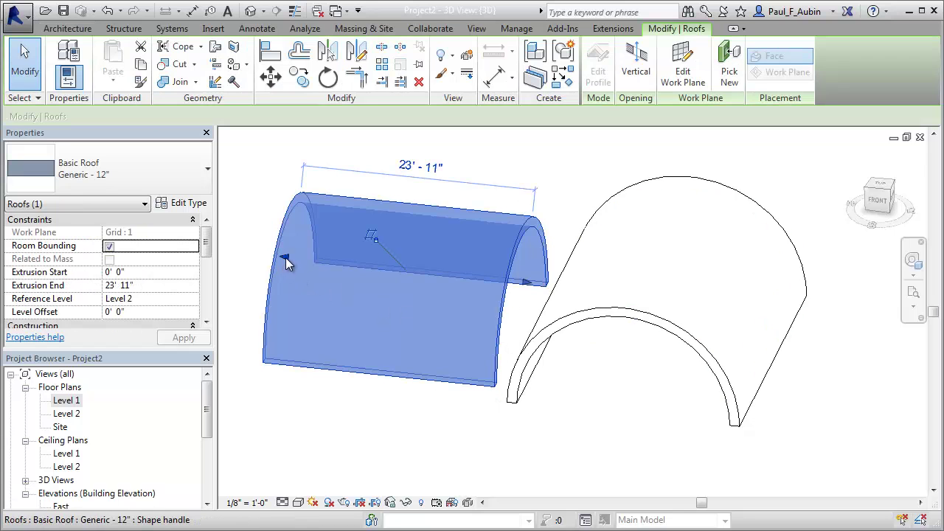
drag(285, 258, 540, 294)
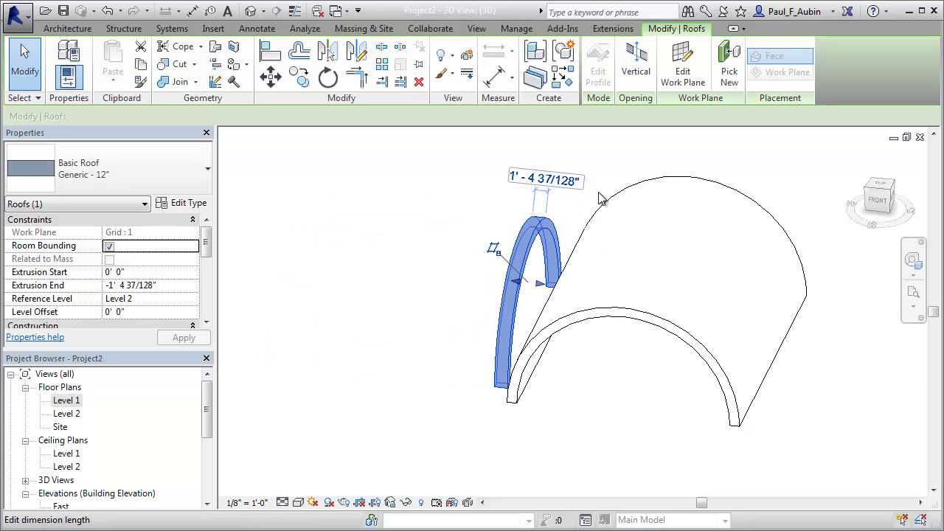
shift+middle_drag(540, 440, 621, 481)
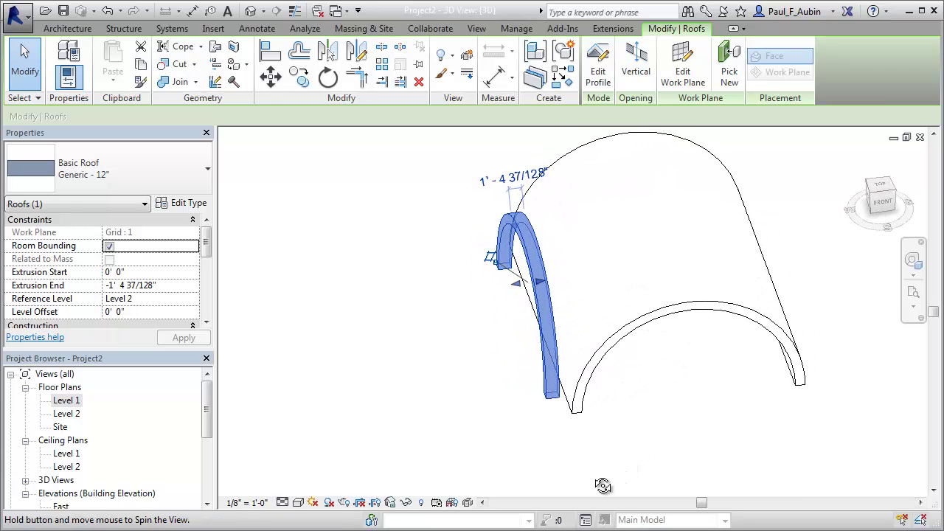
scroll(616, 397, up, 3)
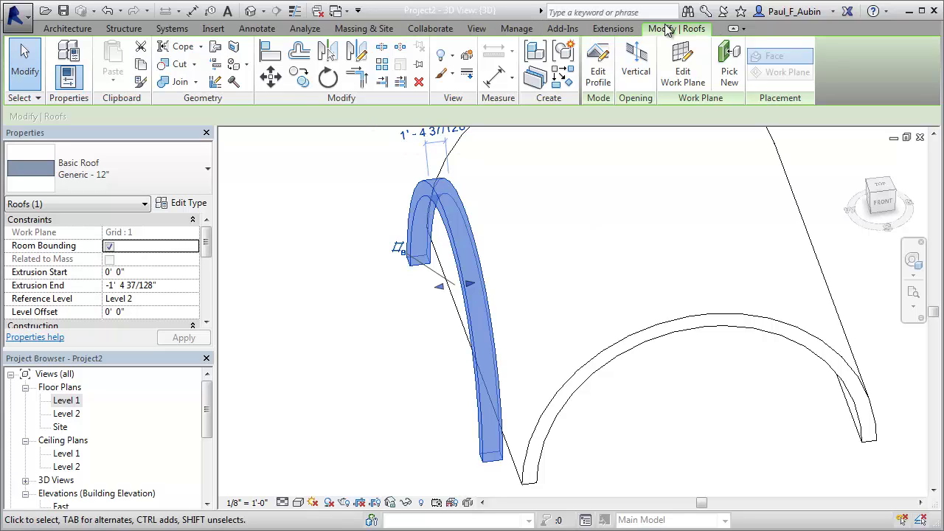
Join the short roof's end edge onto the face of the main barrel vault
click(216, 49)
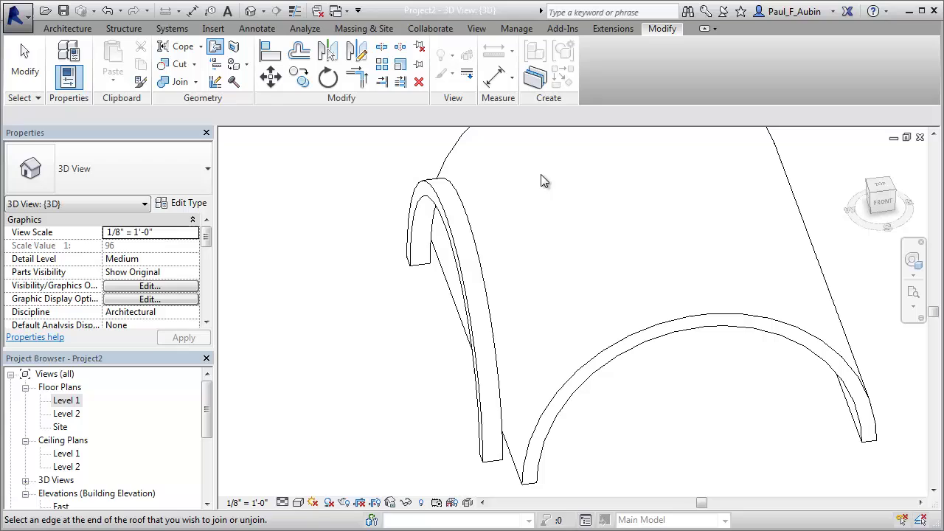
click(470, 221)
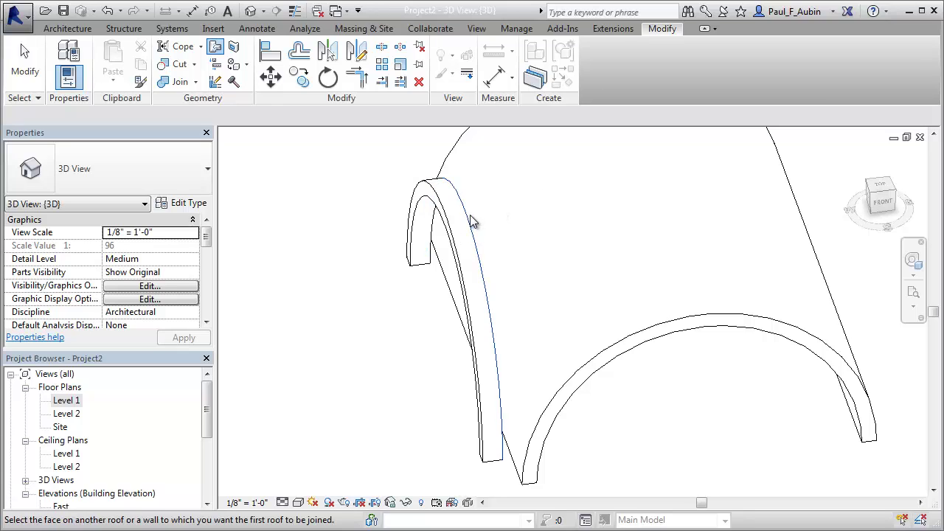
click(514, 456)
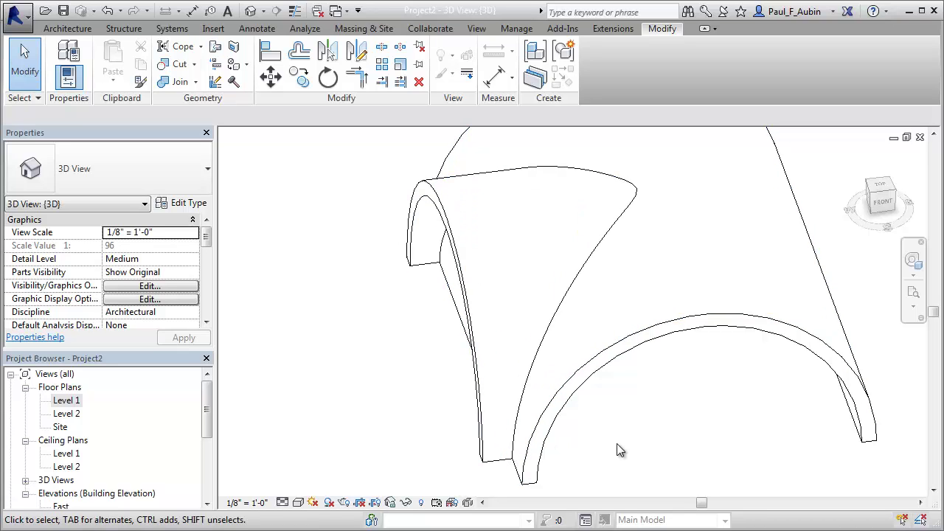
shift+middle_drag(618, 443, 704, 375)
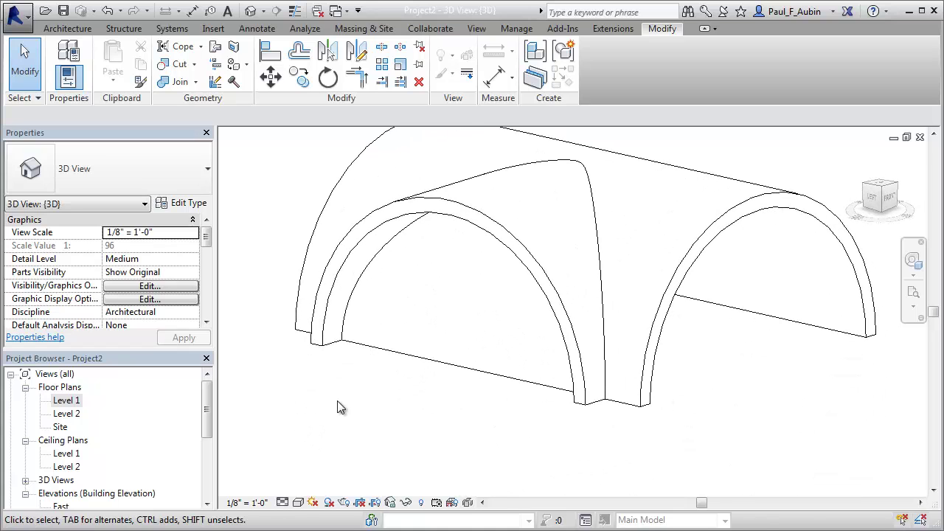
Bring up the Architecture tools with the joined vaults in view
click(55, 28)
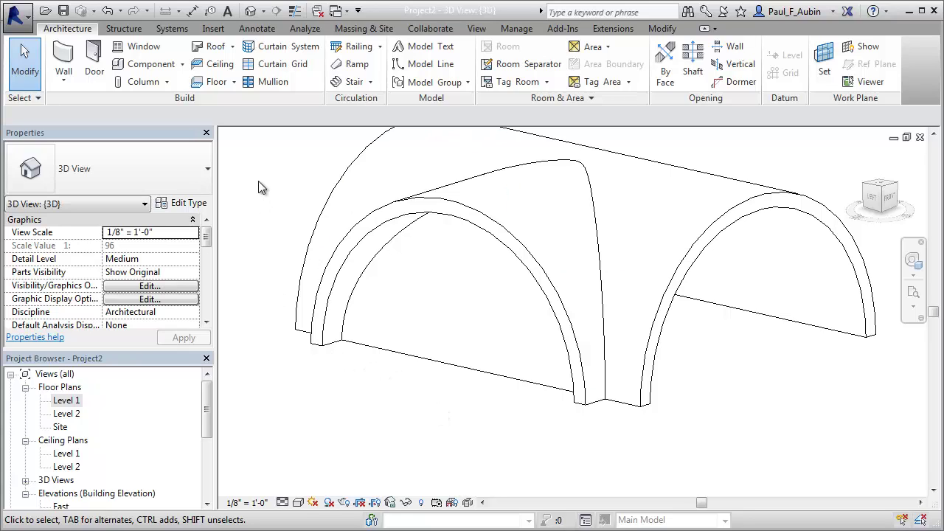
Start a Model In-Place family in the Roofs category and name it Roof Void
click(182, 65)
click(160, 121)
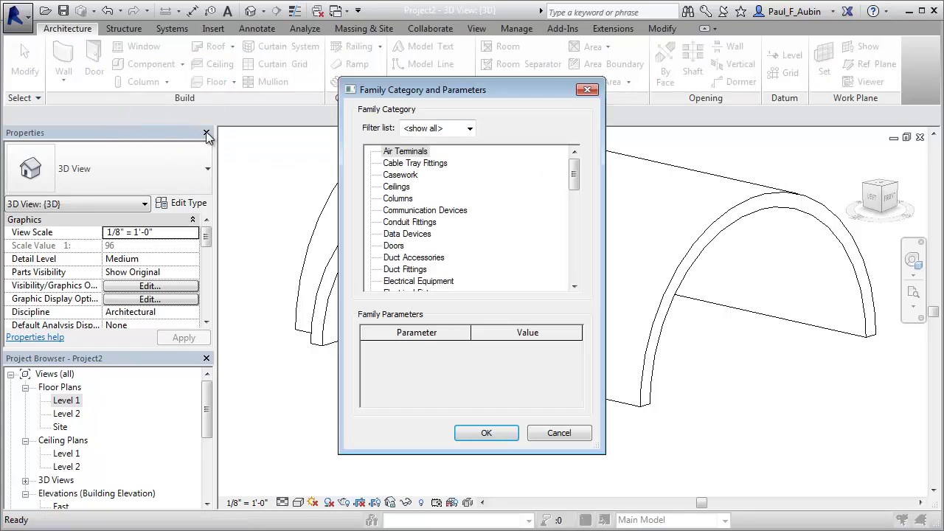
drag(577, 170, 576, 241)
click(395, 235)
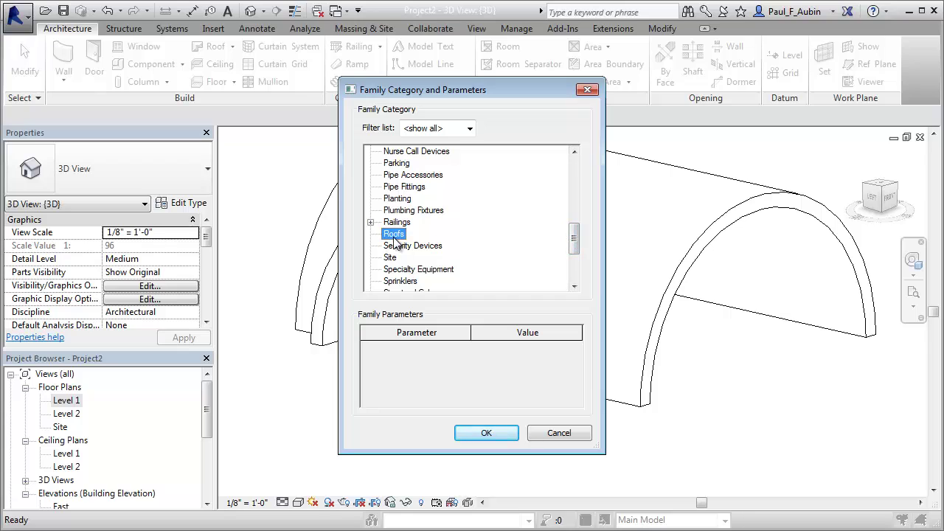
click(486, 433)
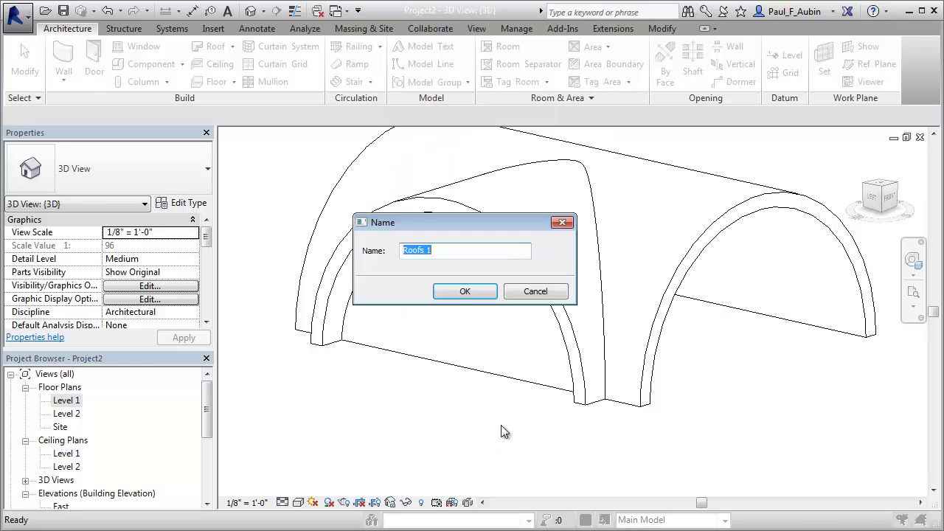
text(Roofs)
click(461, 290)
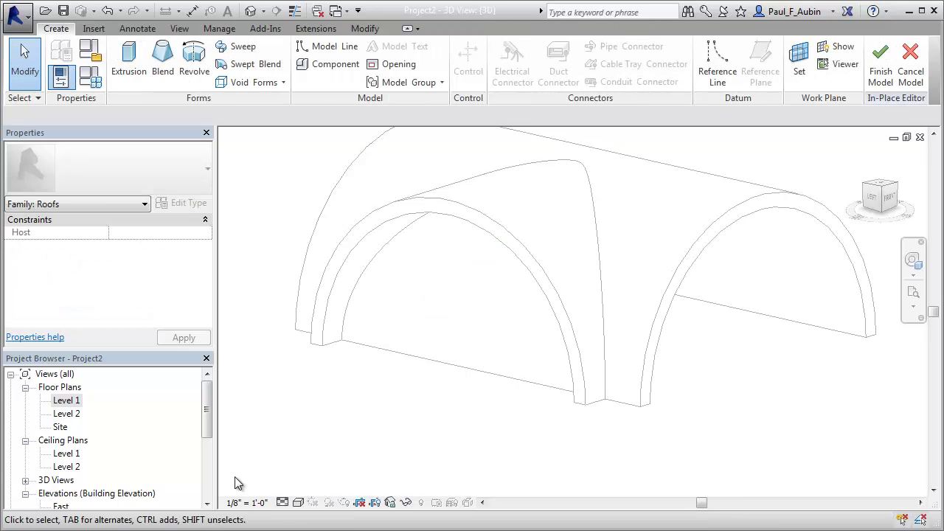
In the West elevation, start a void extrusion on the Grid : 1 work plane
drag(207, 409, 207, 434)
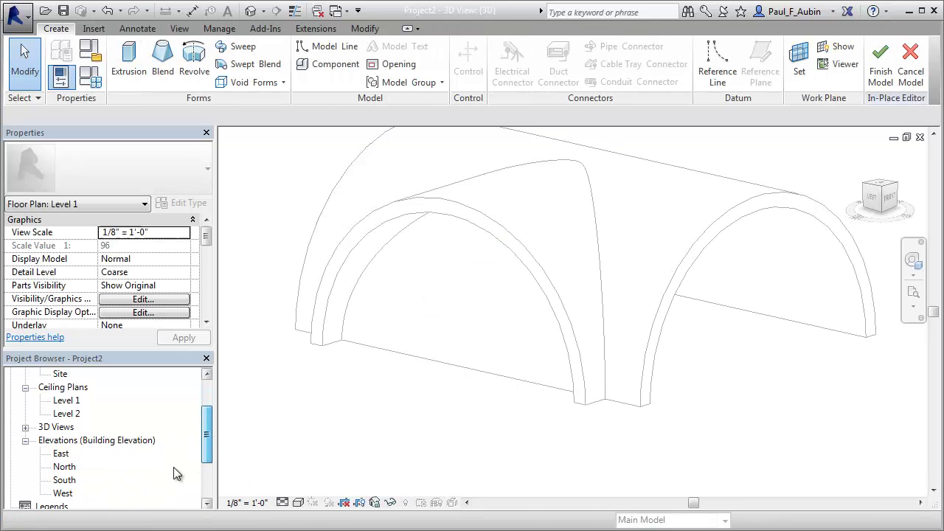
double_click(63, 493)
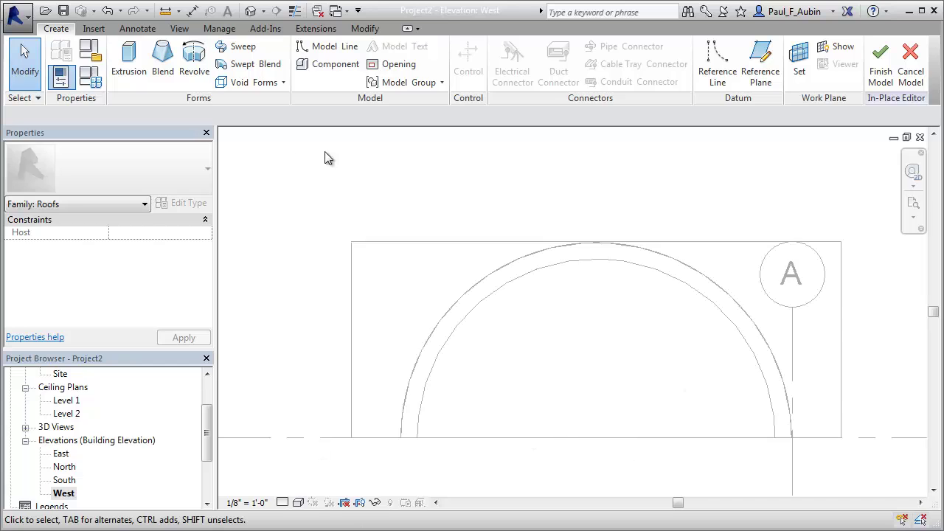
click(272, 86)
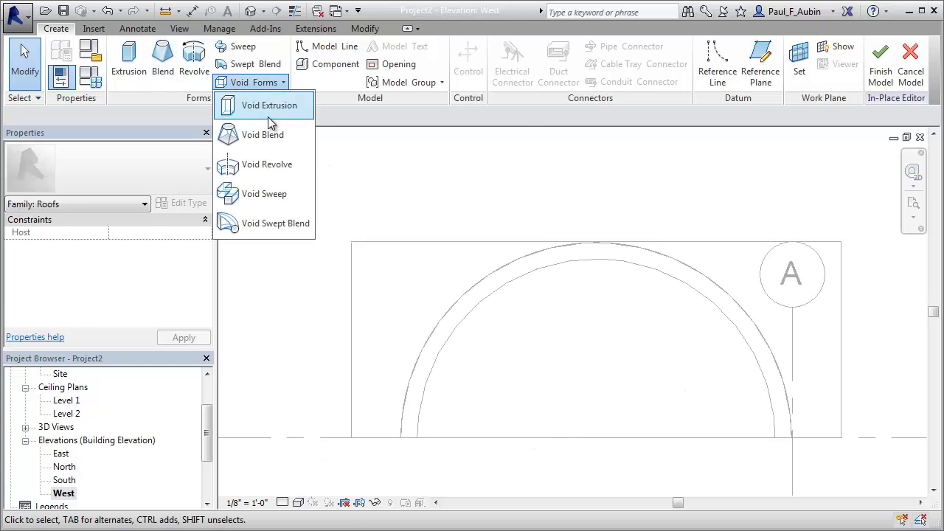
click(270, 110)
click(488, 278)
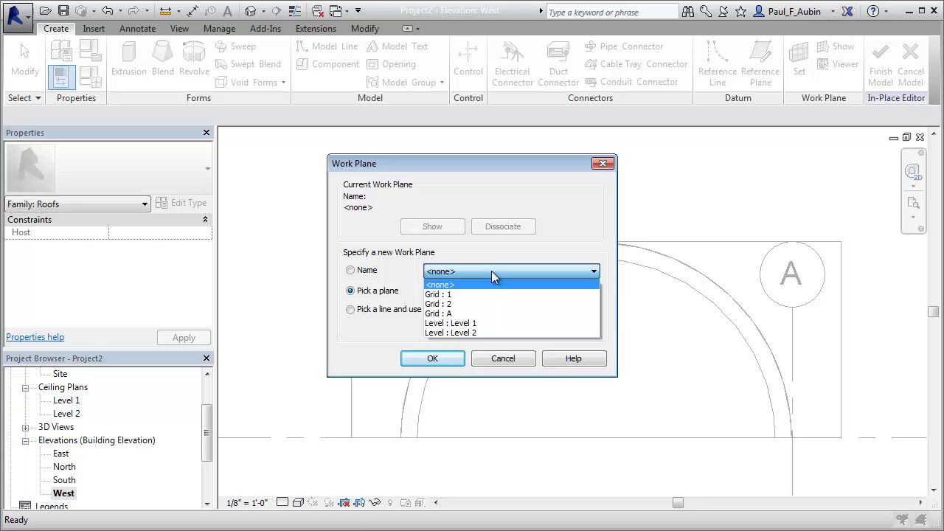
click(457, 295)
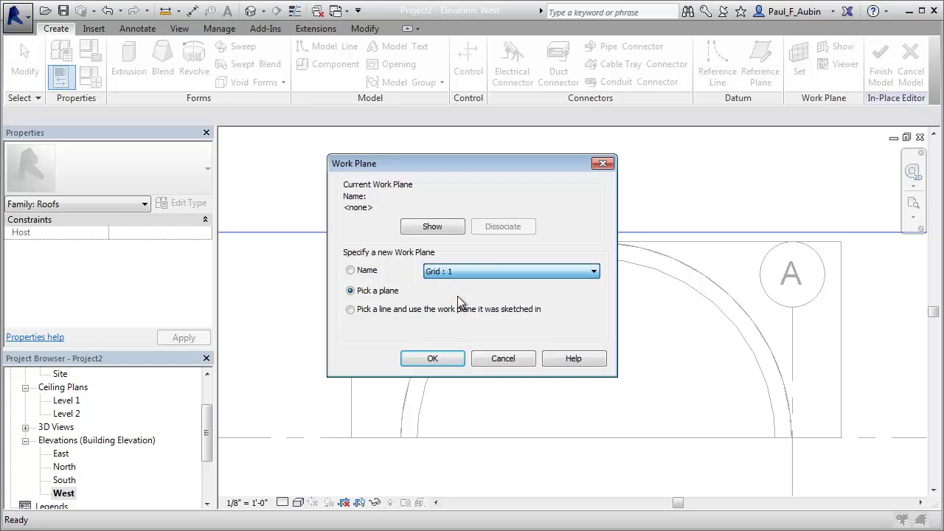
click(438, 359)
Draw a centre-point 180° arc tracing the vault's inner curve
click(557, 66)
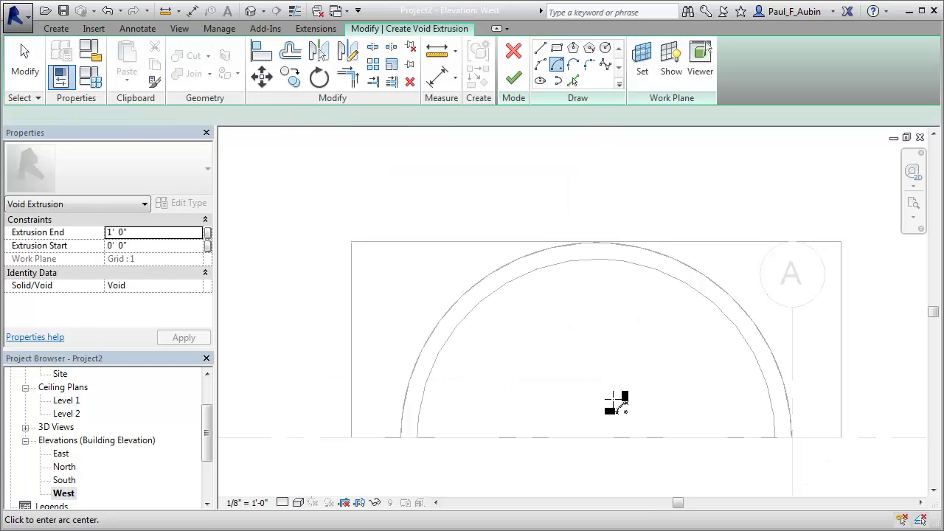
click(596, 439)
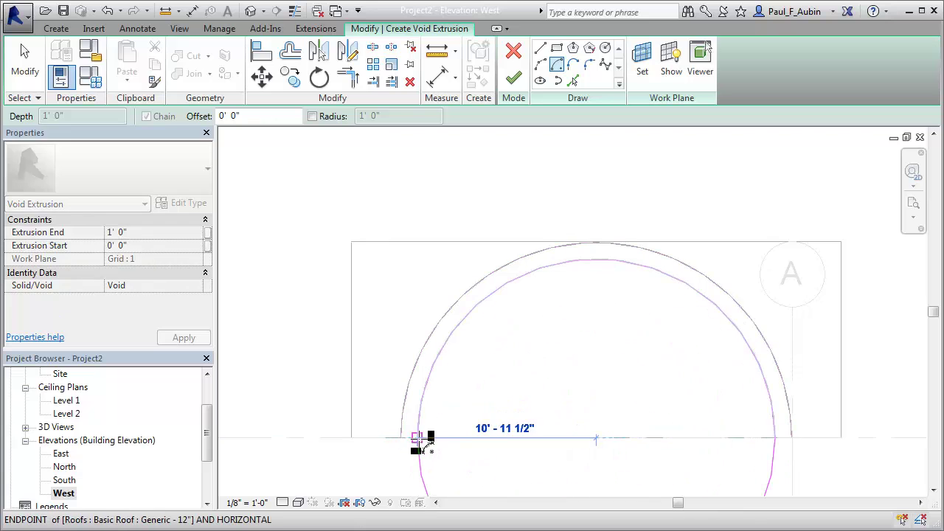
click(418, 439)
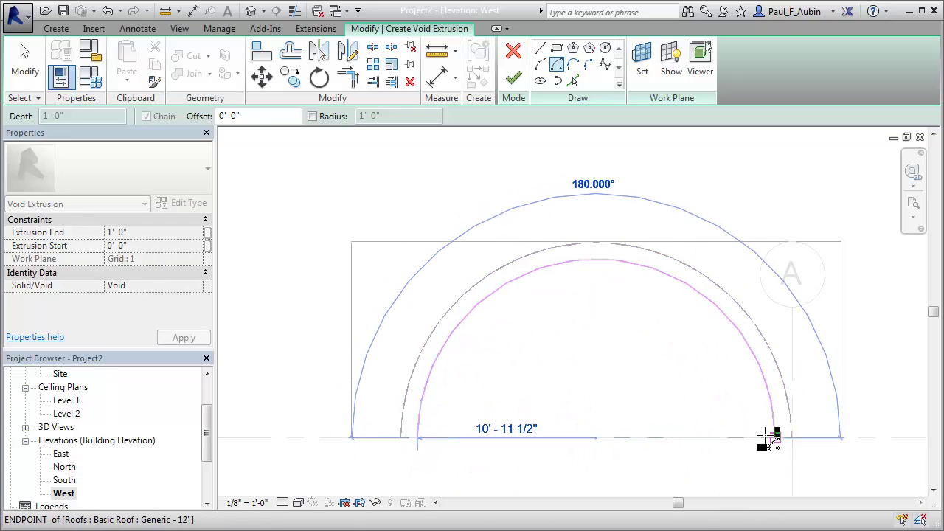
click(773, 438)
Close the arc with lines down, across and up, forming a 2'-0" deep rectangle below
click(540, 48)
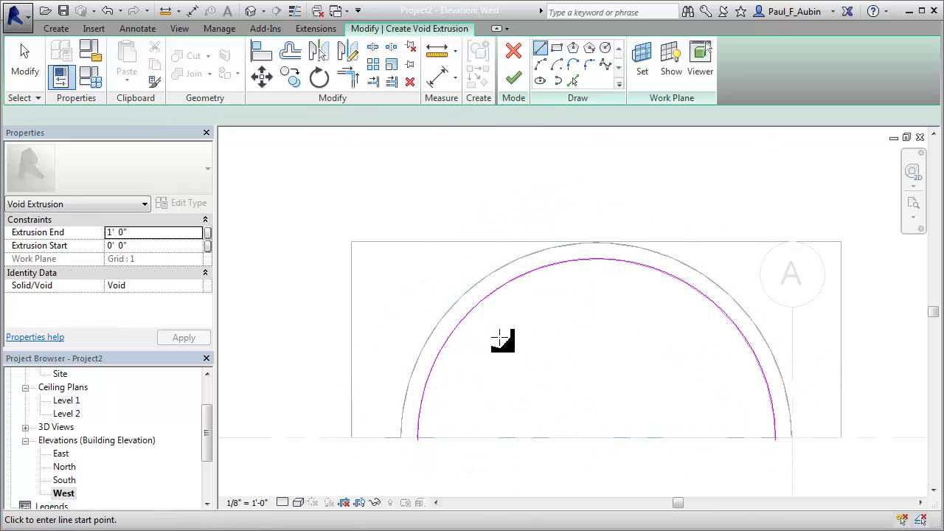
click(416, 438)
click(417, 470)
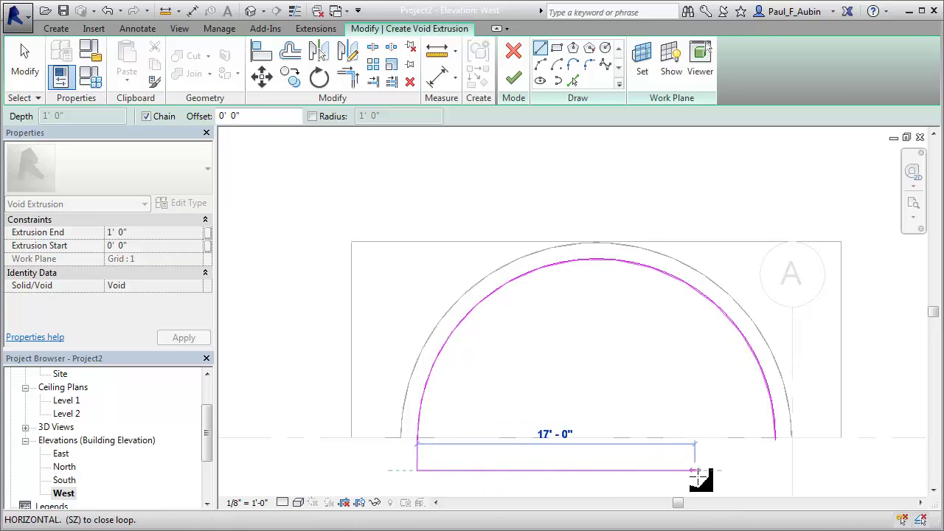
click(773, 469)
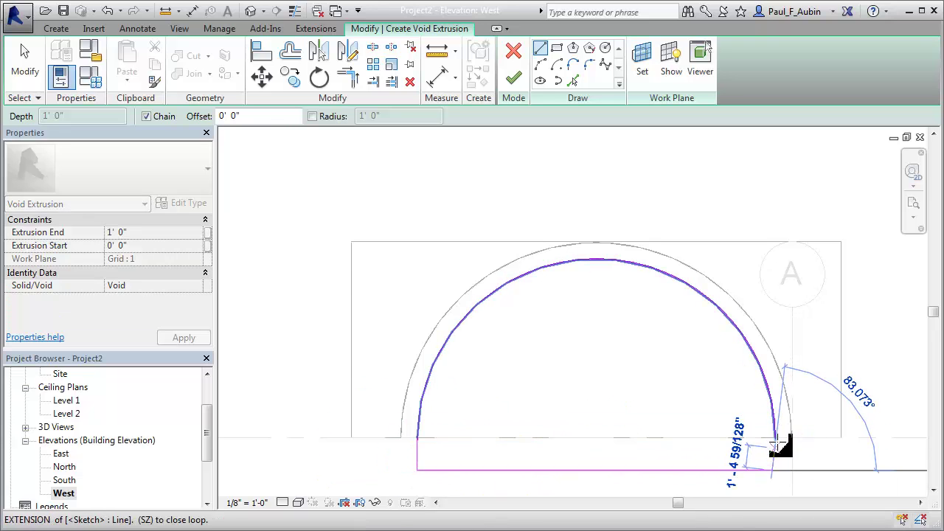
click(773, 439)
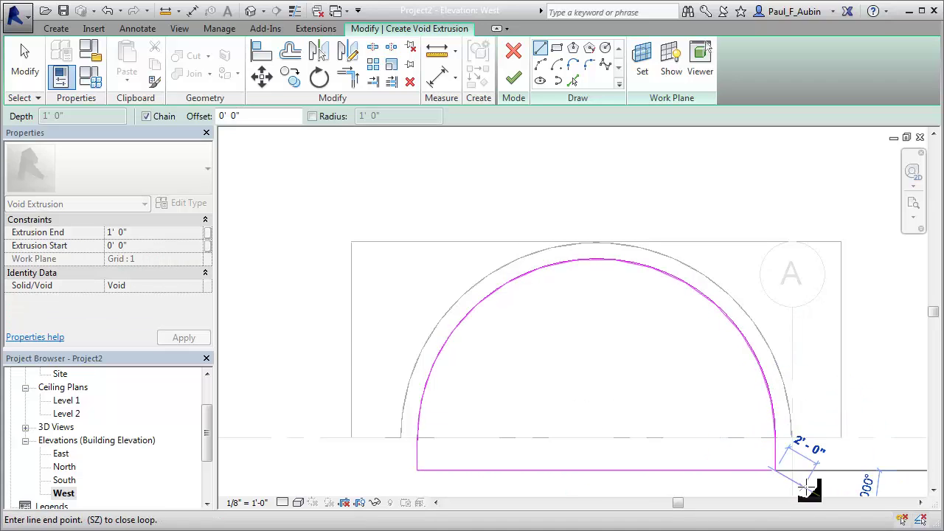
key(Escape)
key(Escape)
key(t)
key(r)
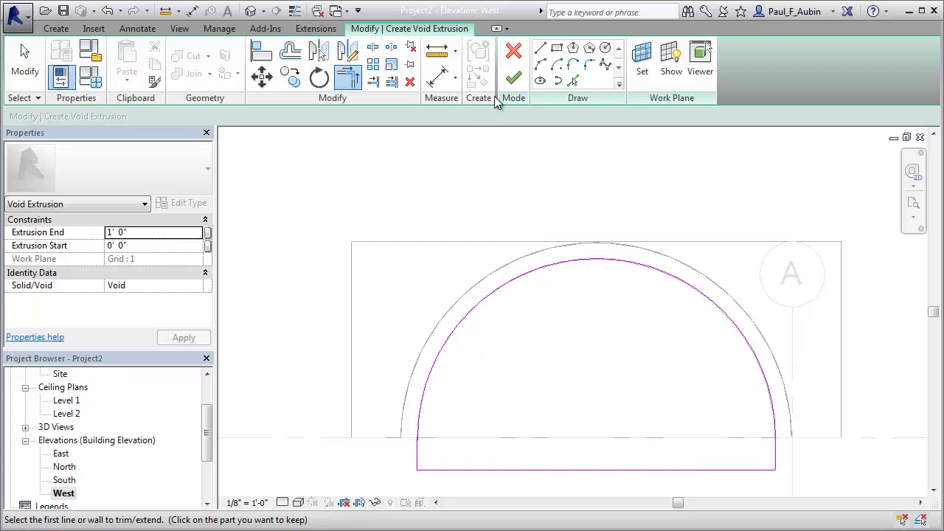
Finish the void extrusion and, in 3D, stretch its depth across the whole vault
click(514, 77)
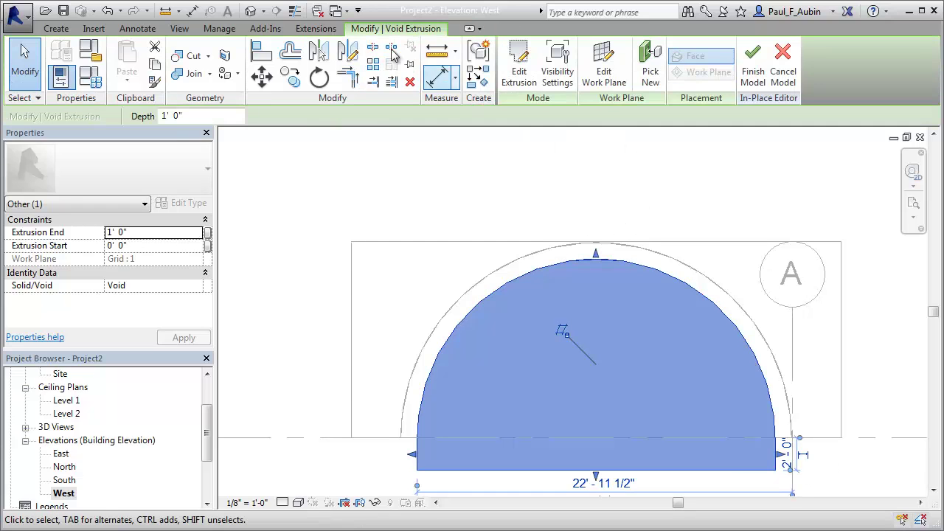
click(251, 10)
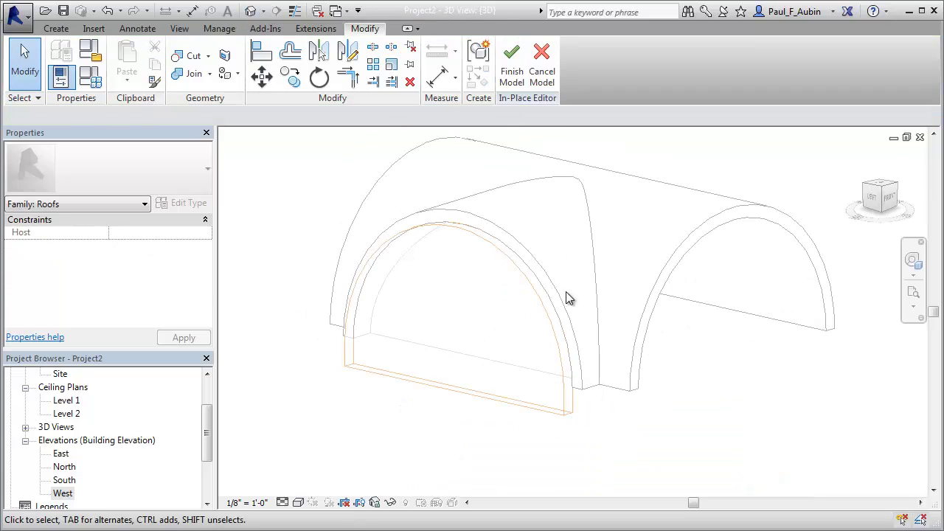
shift+middle_drag(624, 342, 554, 396)
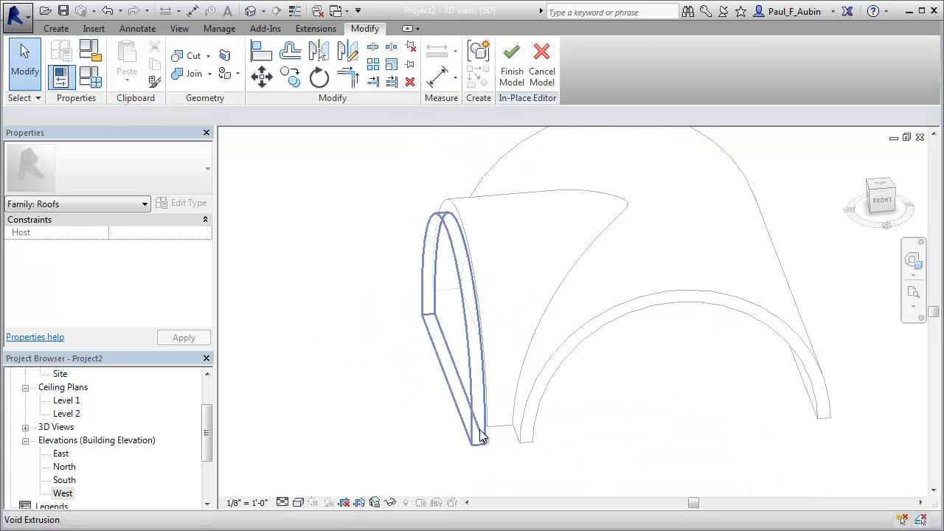
click(479, 434)
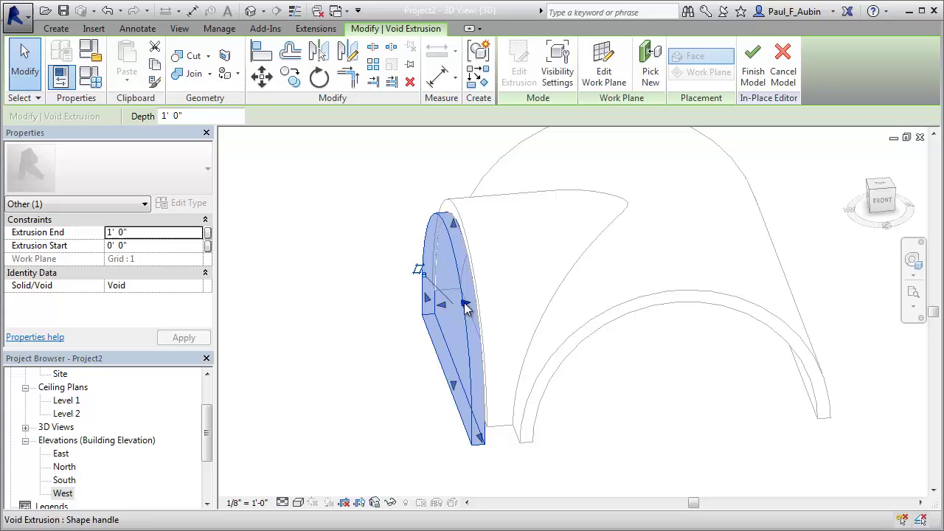
drag(466, 304, 829, 306)
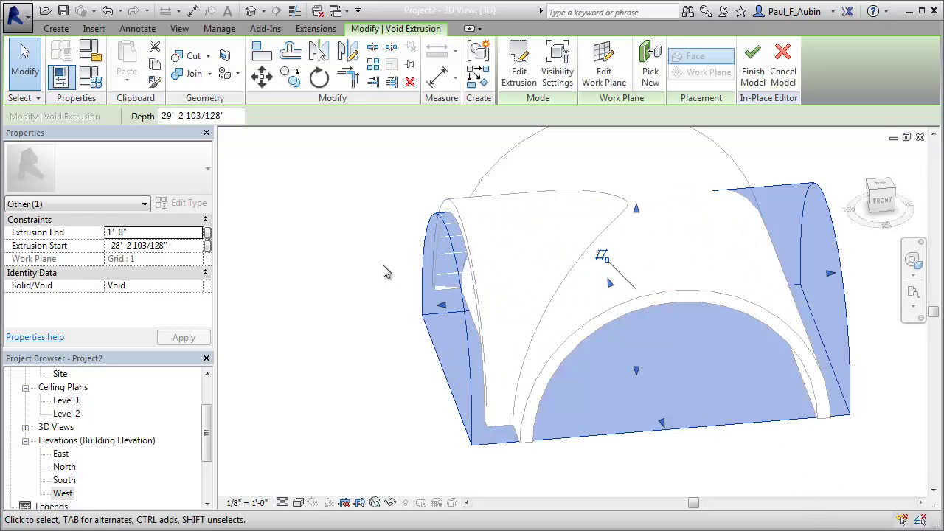
Cut the roof with the void using Cut Geometry, leaving an arched opening
click(208, 57)
click(198, 65)
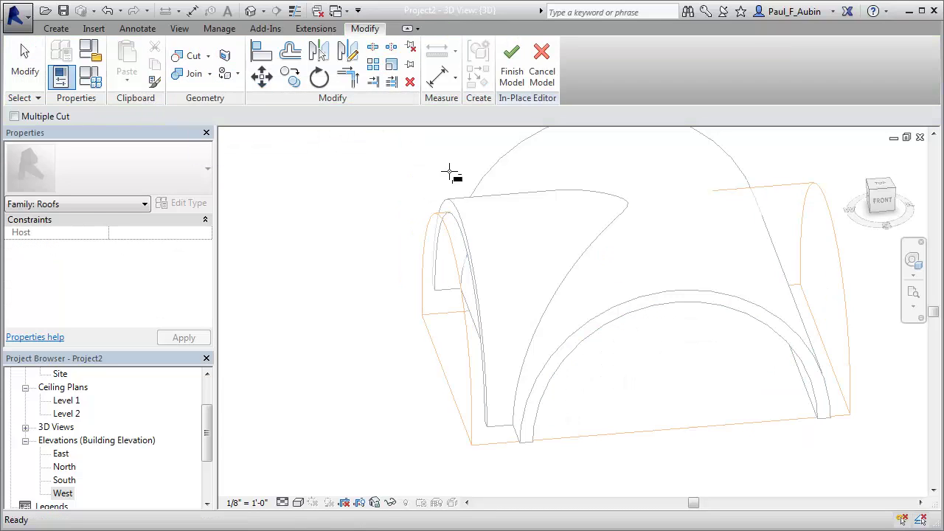
click(503, 160)
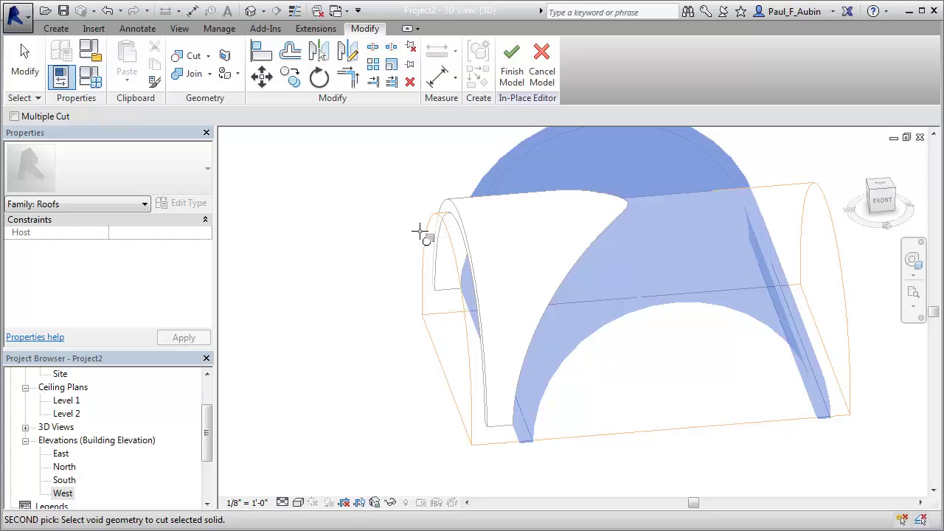
click(441, 214)
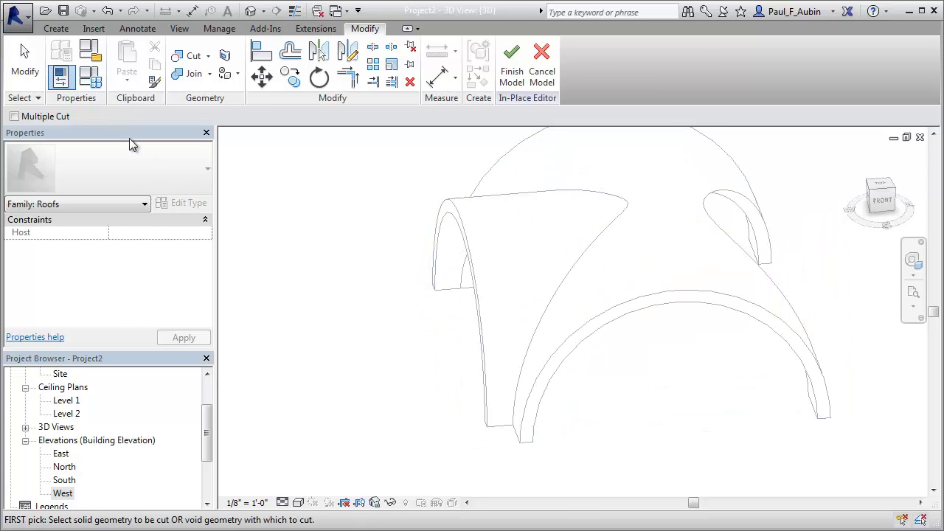
key(Escape)
shift+middle_drag(696, 467, 708, 482)
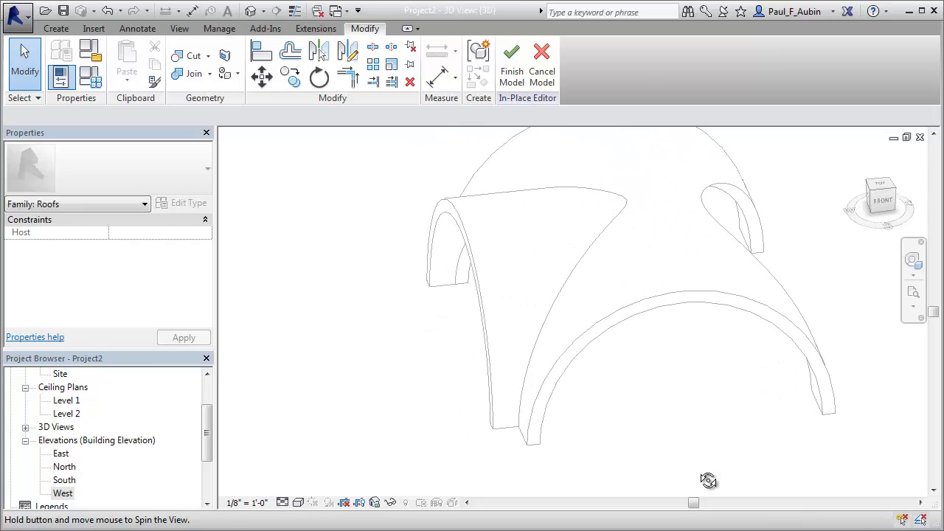
Finish the Roof Void in-place model
click(512, 70)
middle_drag(647, 391, 586, 412)
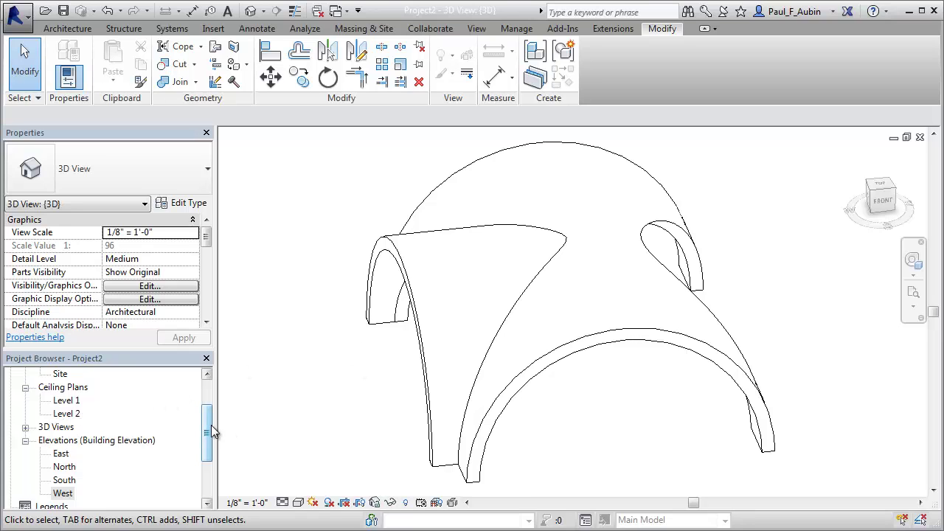
drag(211, 433, 213, 387)
In the Level 2 plan, mirror the grid 1 roof about the grid line, then view in 3D
double_click(74, 414)
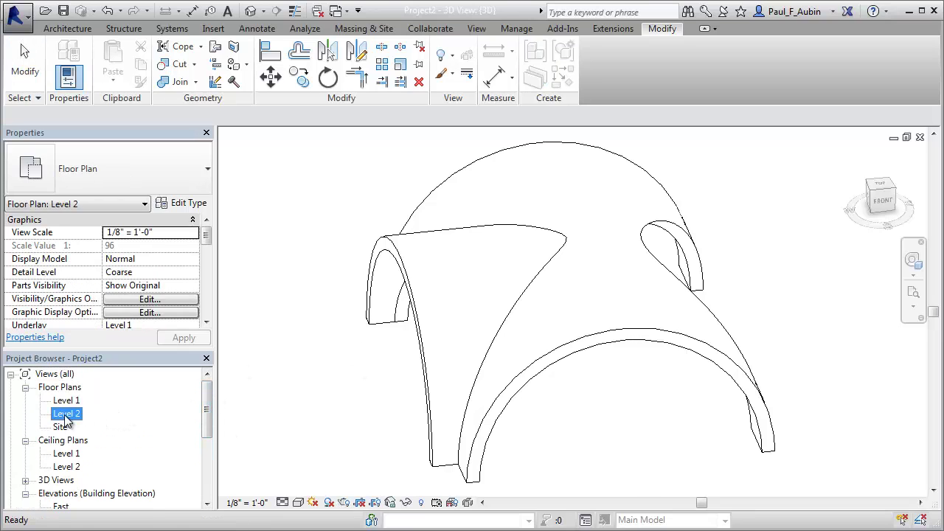
scroll(444, 338, up, 1)
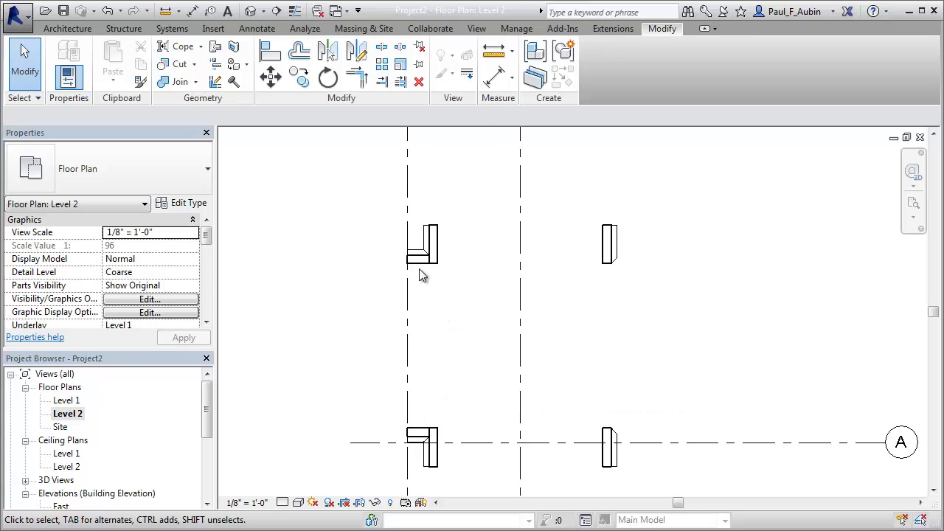
click(420, 258)
click(329, 55)
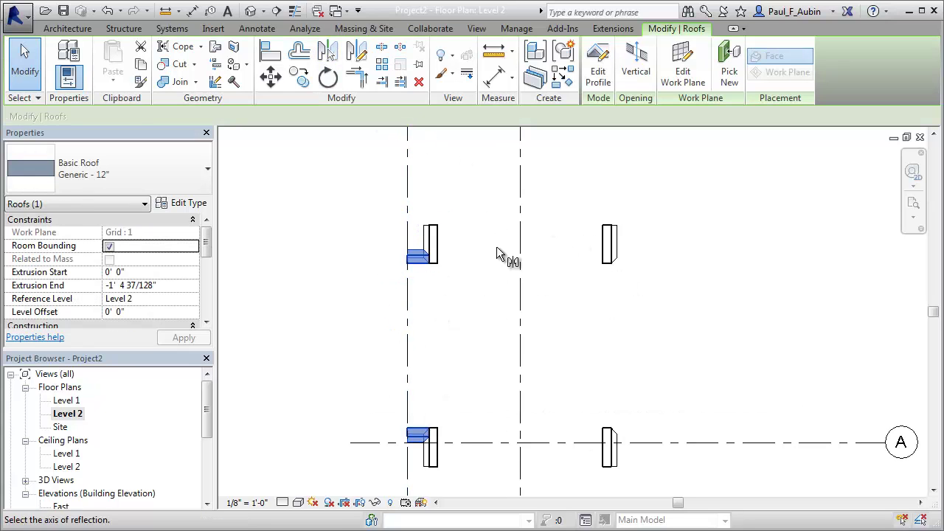
click(519, 318)
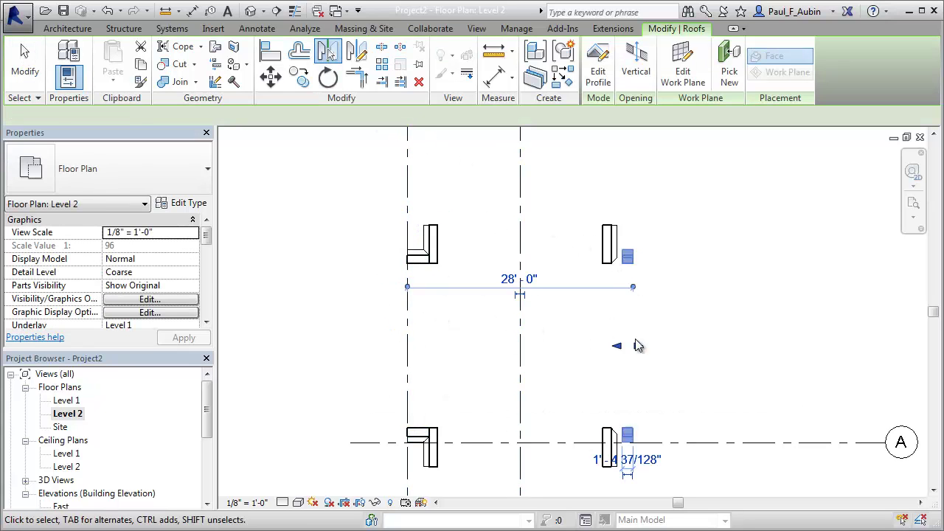
click(673, 345)
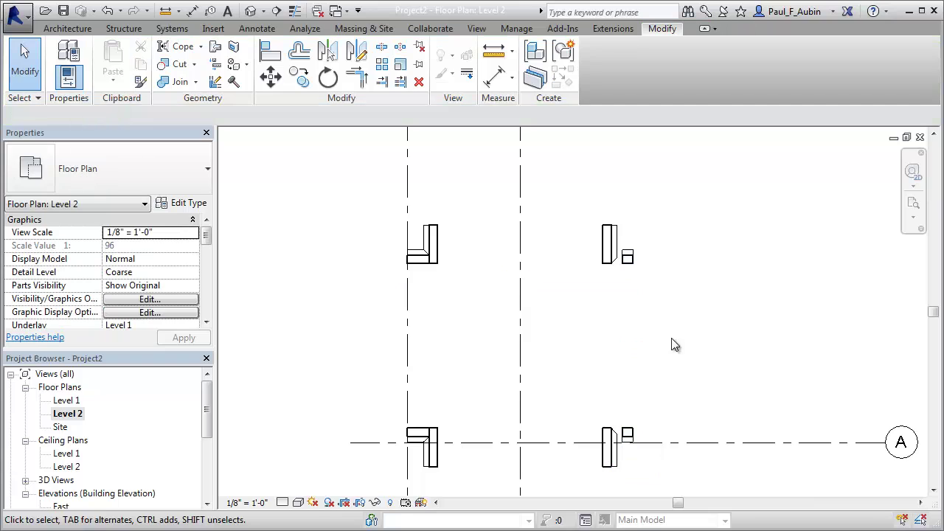
click(251, 10)
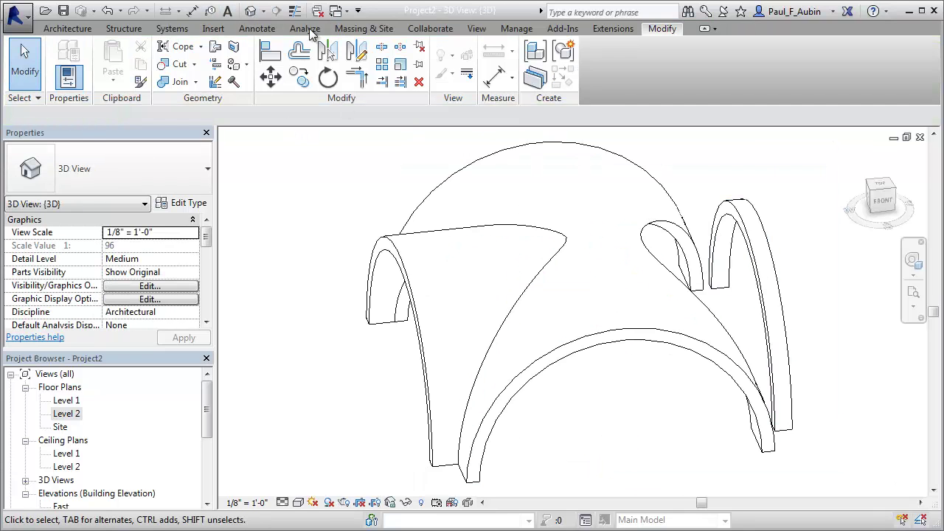
Extend the right arch roof to meet the dome face with Join/Unjoin Roof
click(216, 47)
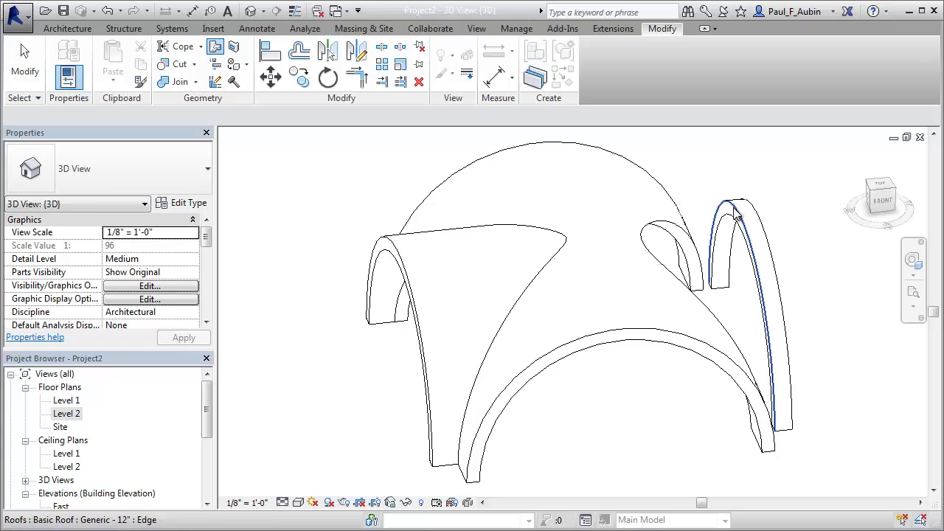
click(715, 208)
click(668, 197)
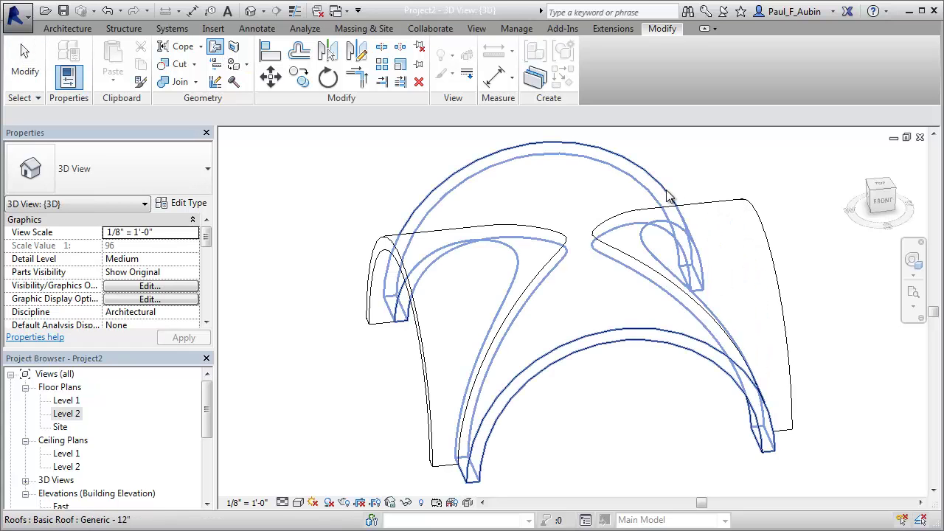
shift+middle_drag(608, 440, 596, 218)
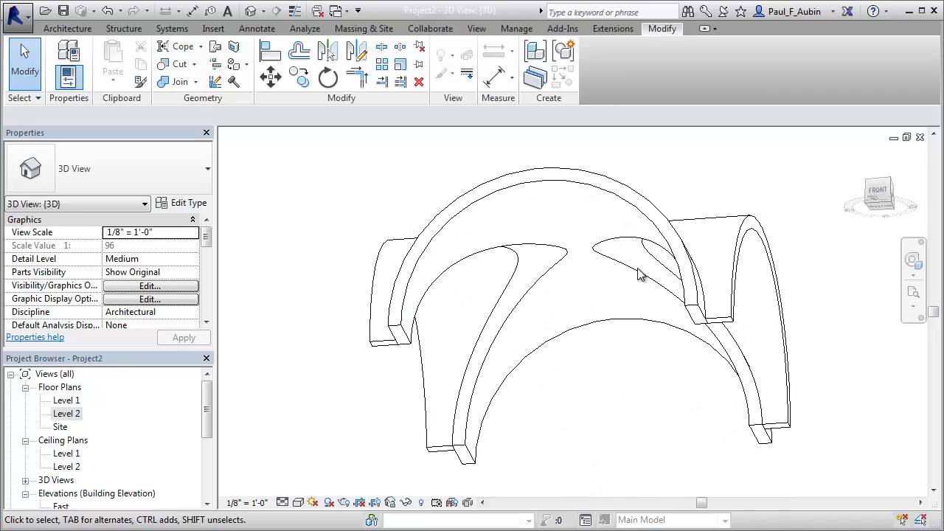
Join the left vault to the middle vault and the right vault to the front vault
click(174, 81)
click(503, 398)
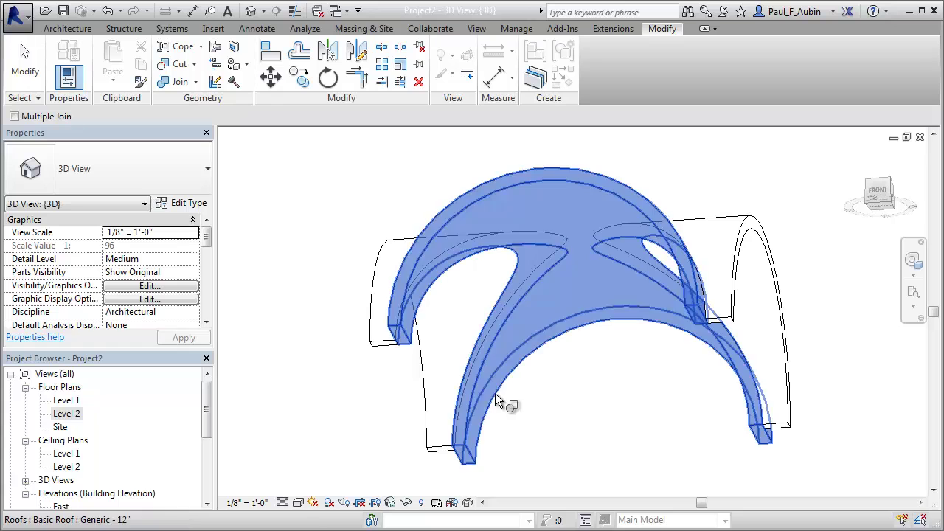
click(449, 463)
click(629, 324)
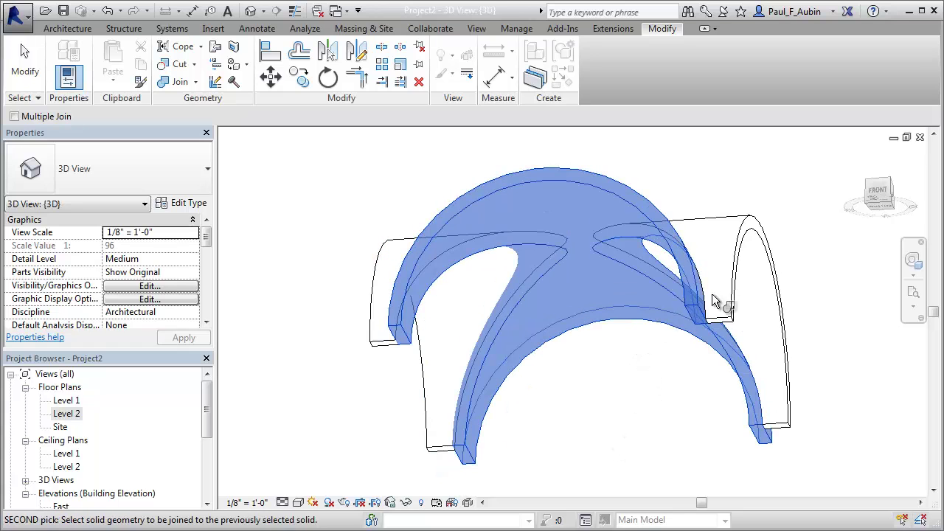
click(738, 262)
shift+middle_drag(611, 375, 748, 317)
click(37, 74)
middle_drag(316, 172, 486, 335)
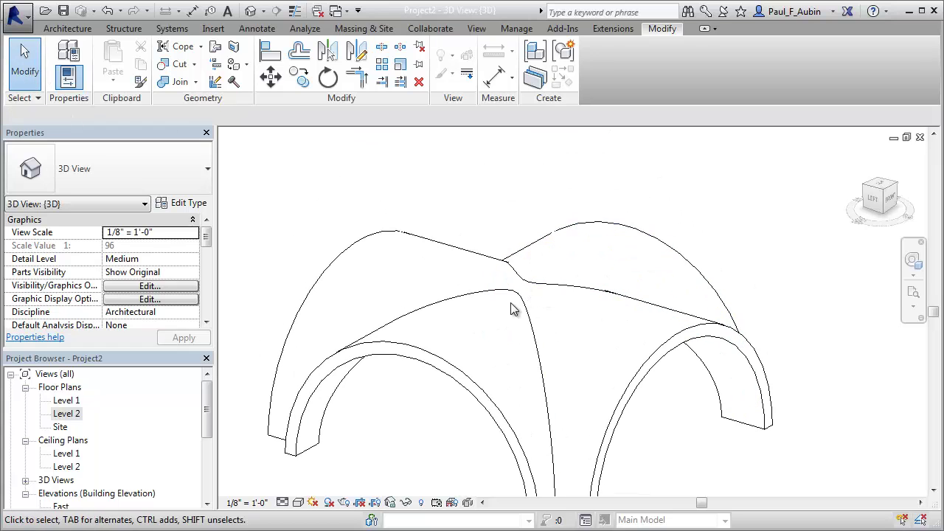
scroll(547, 313, down, 2)
shift+middle_drag(635, 391, 624, 418)
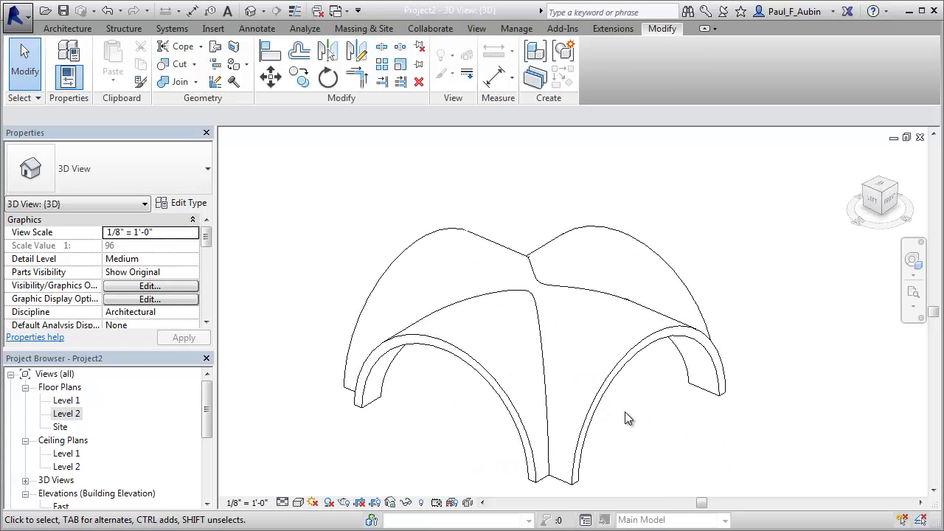